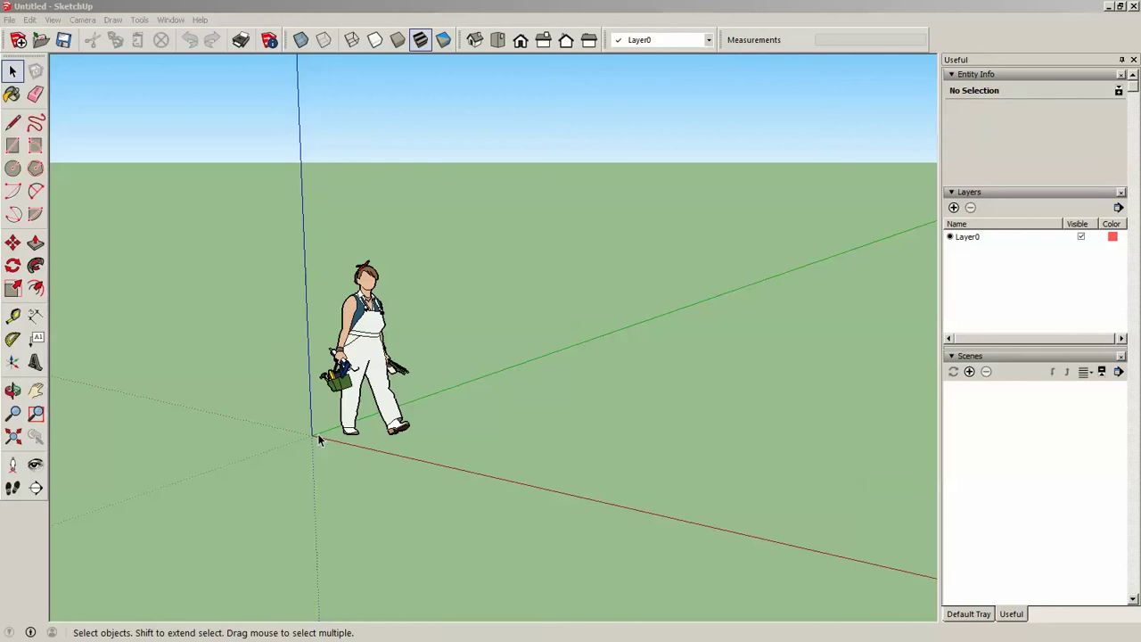
# In System Preferences > Template, select Woodworking - Millimeters as the default drawing template
pyautogui.click(171, 22)
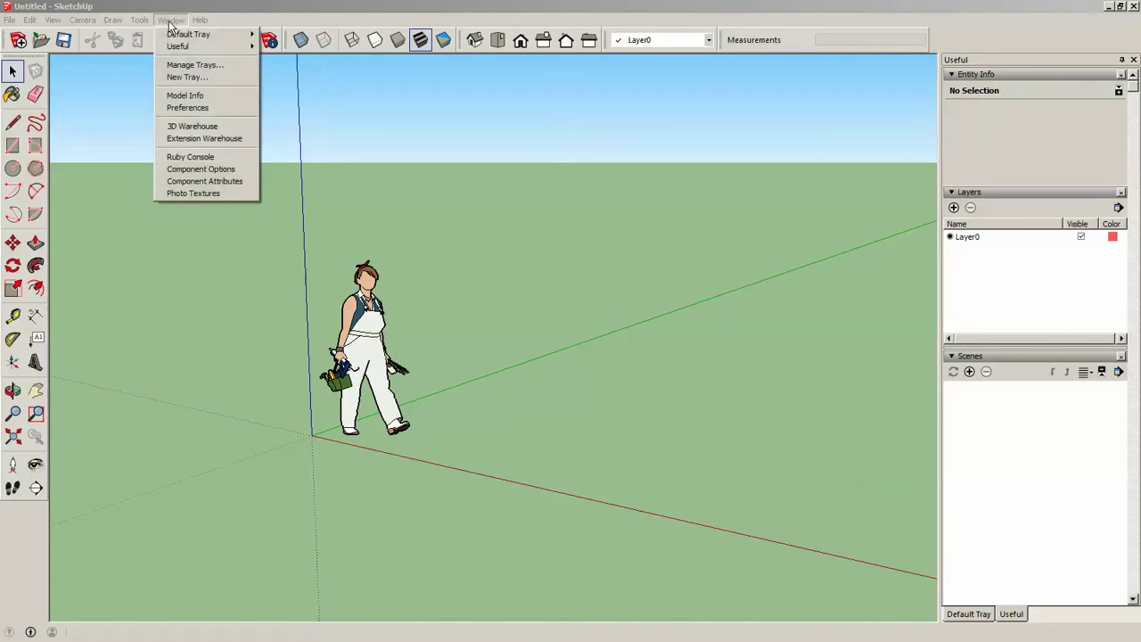
pyautogui.click(176, 108)
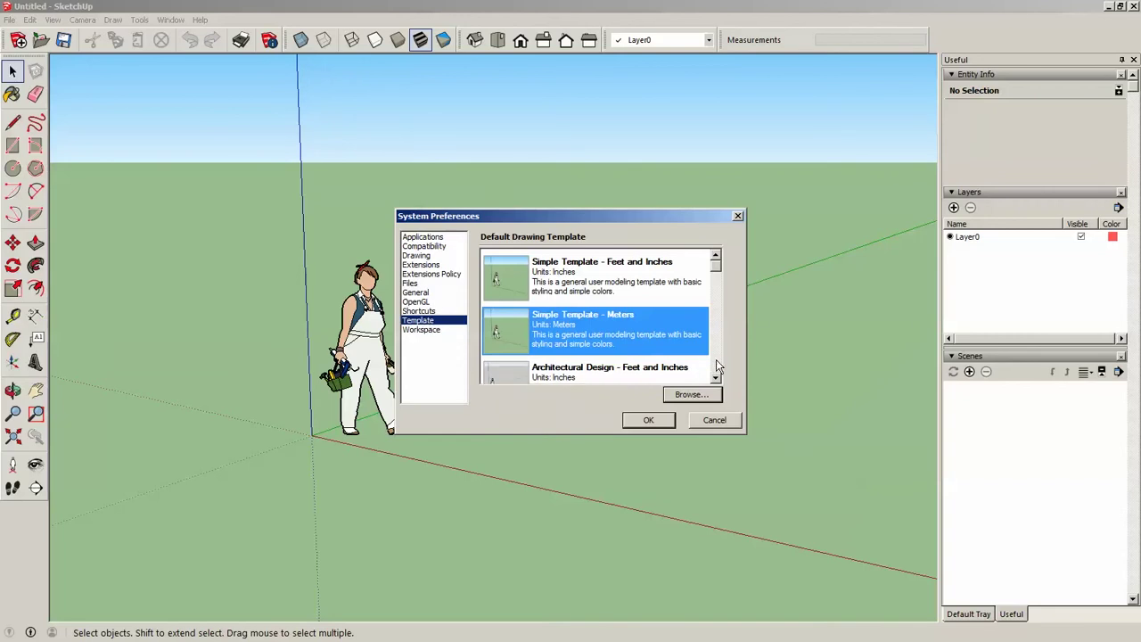
pyautogui.scroll(-4, 715, 360)
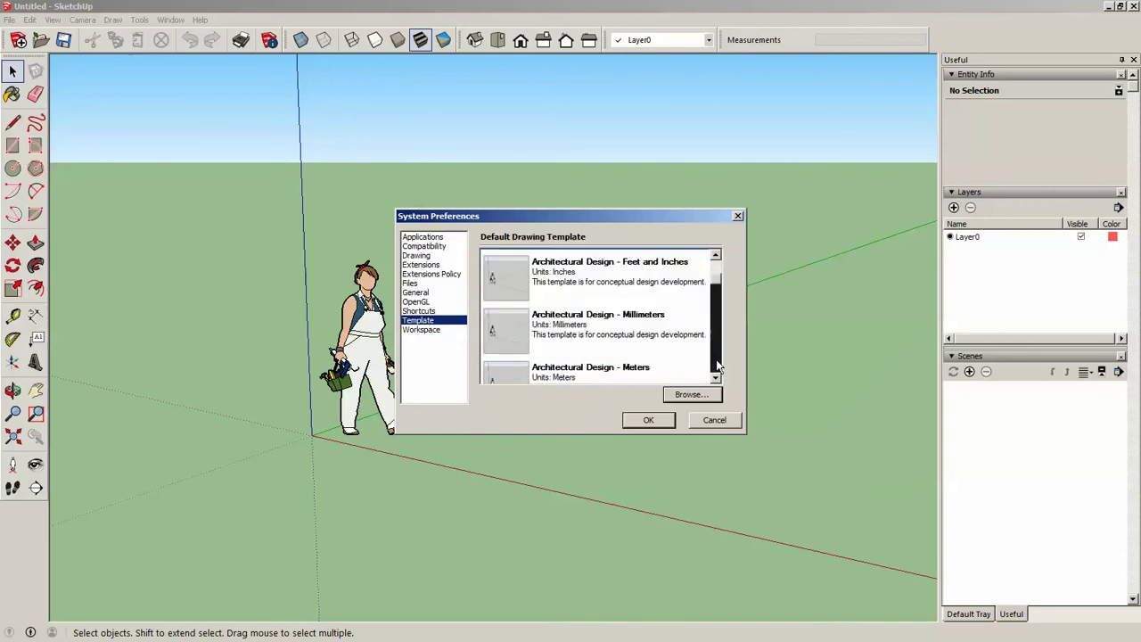
pyautogui.scroll(-5, 715, 359)
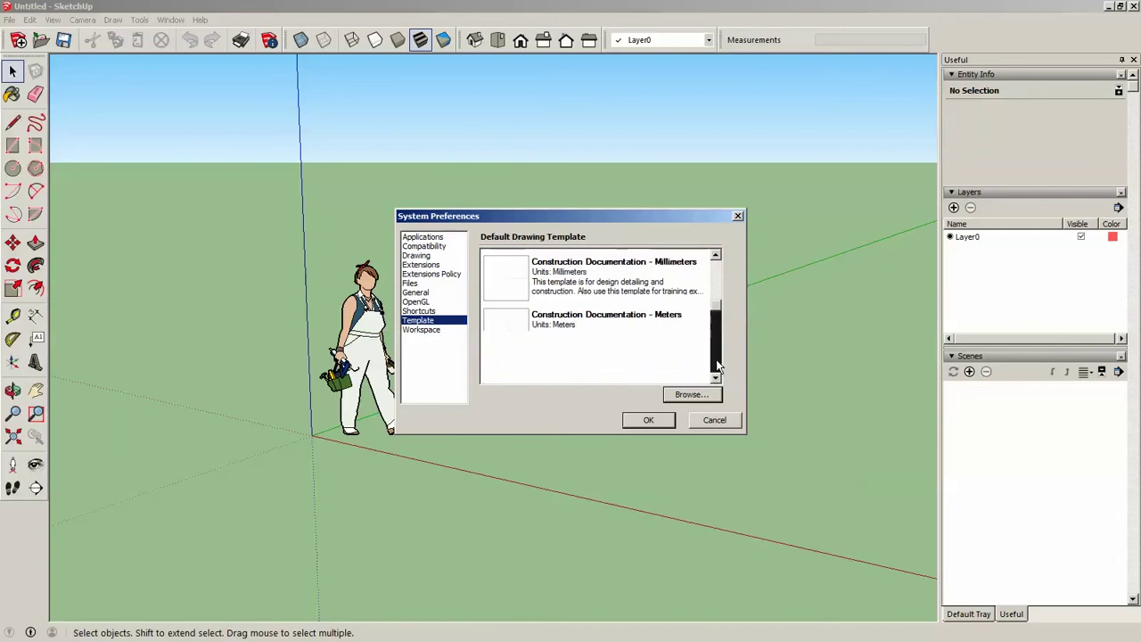
pyautogui.scroll(-2, 715, 359)
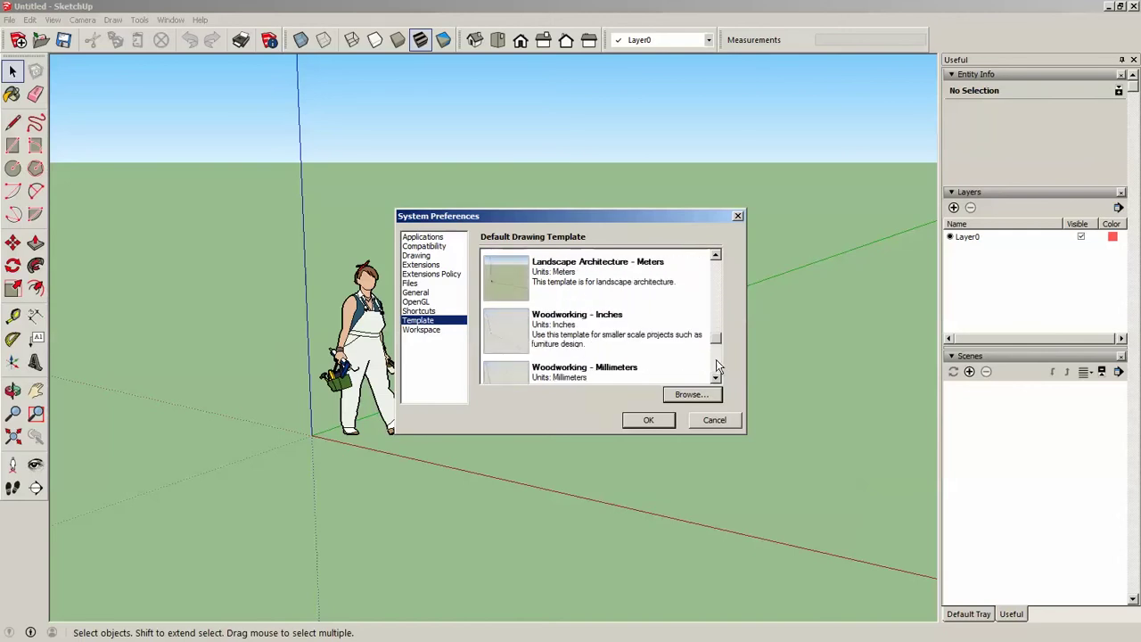
pyautogui.scroll(-1, 716, 359)
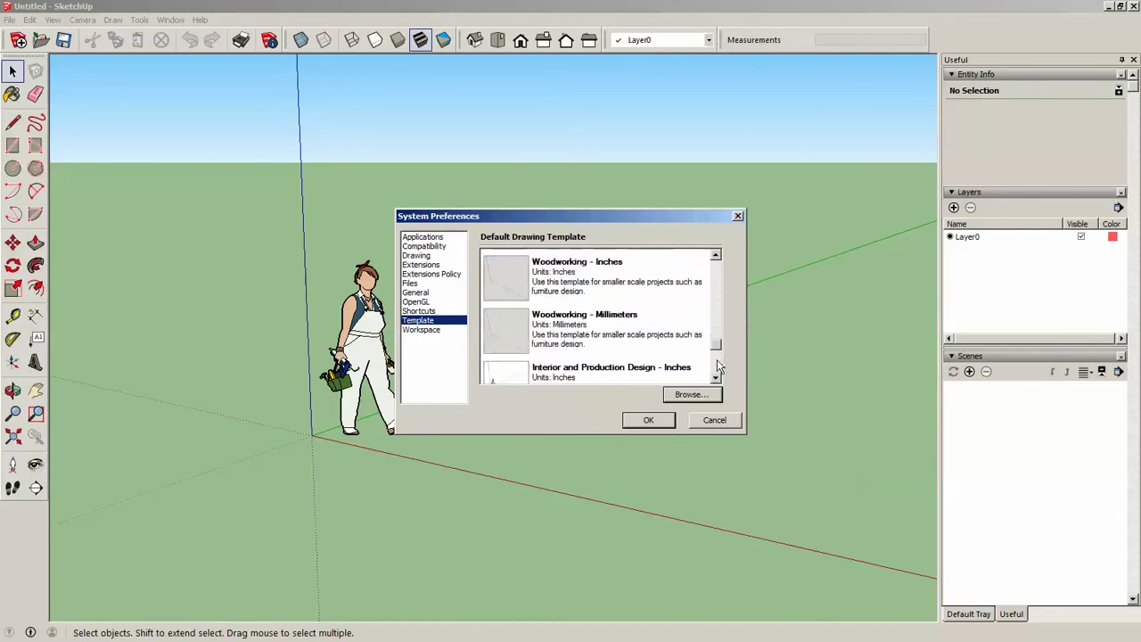
pyautogui.click(505, 330)
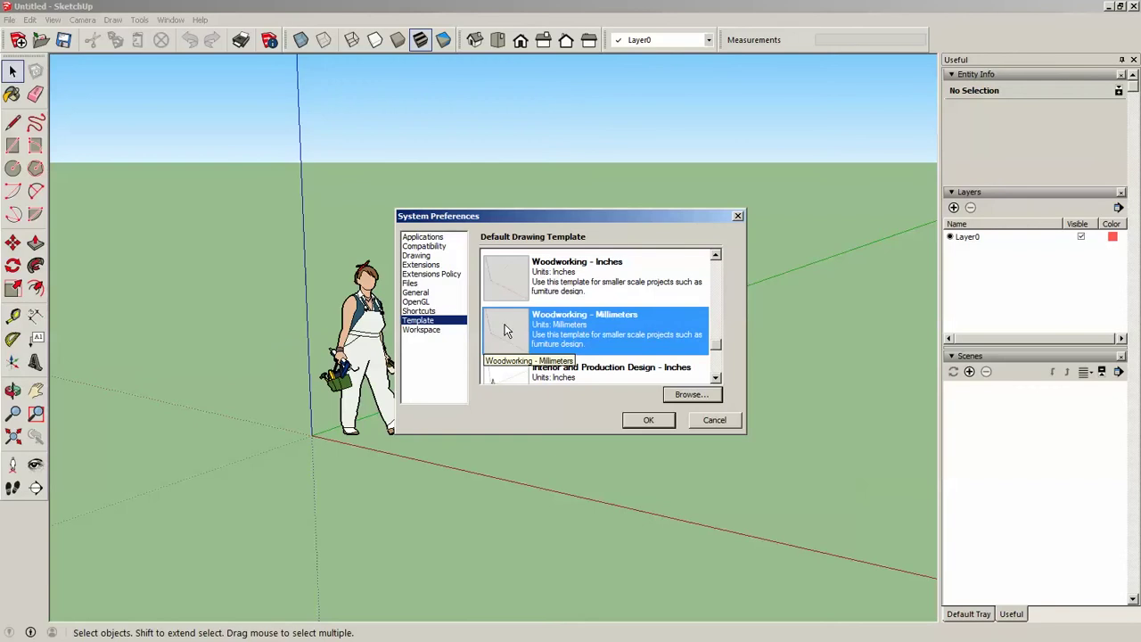
# Confirm the Woodworking - Millimeters template and start a new model from it
pyautogui.click(648, 420)
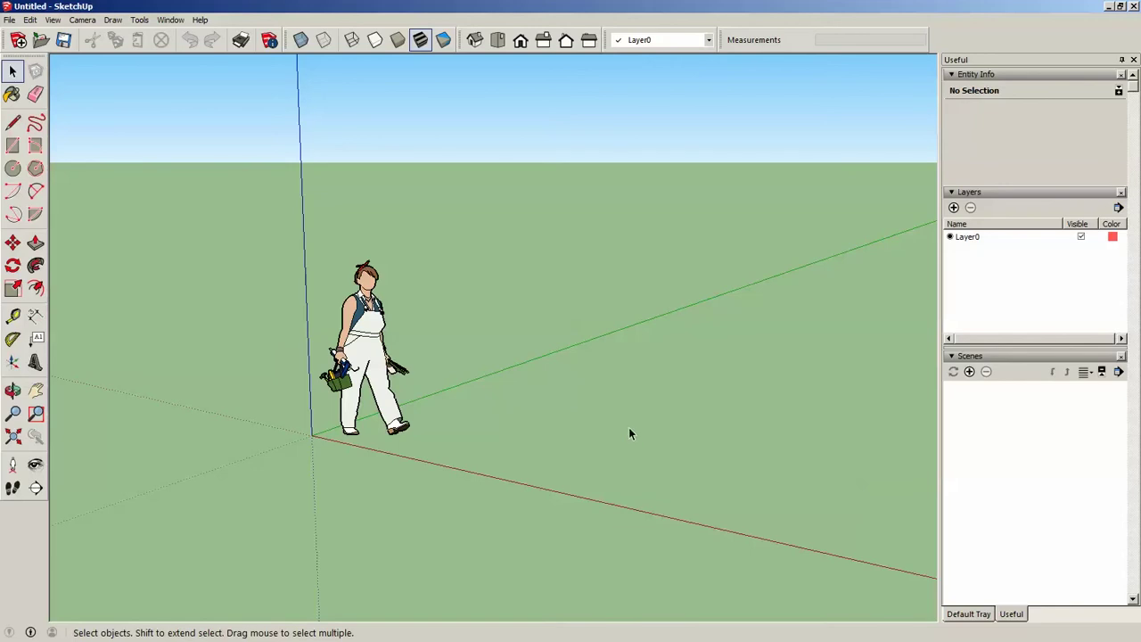
pyautogui.click(19, 42)
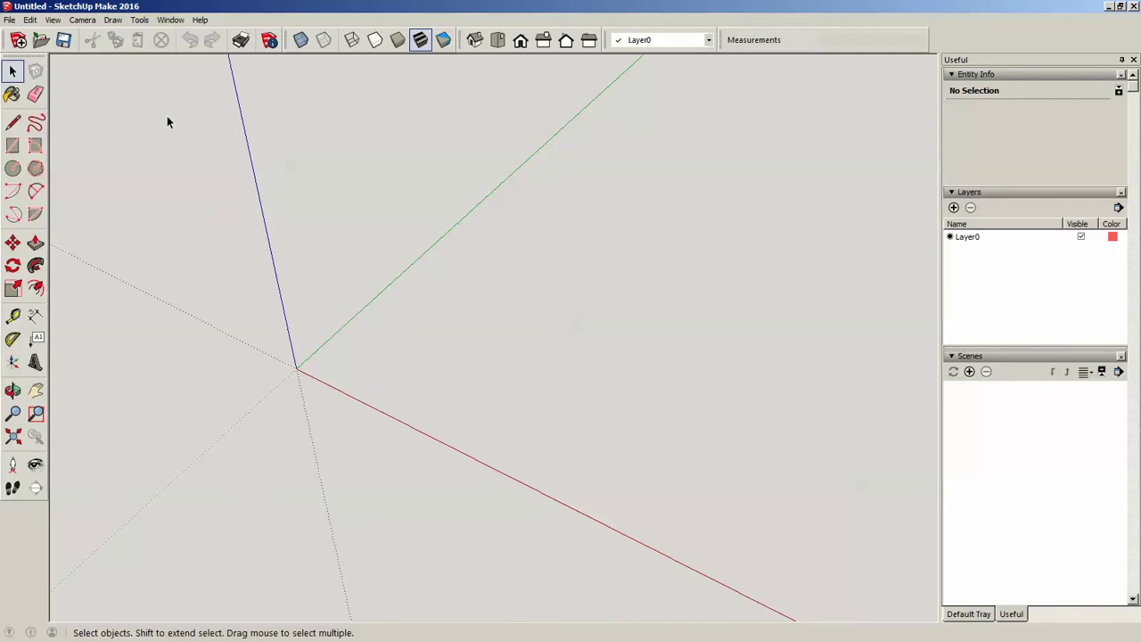
# In Model Info Units, set length precision to 0mm, hide unit labels, and set angle precision to 0
pyautogui.click(171, 19)
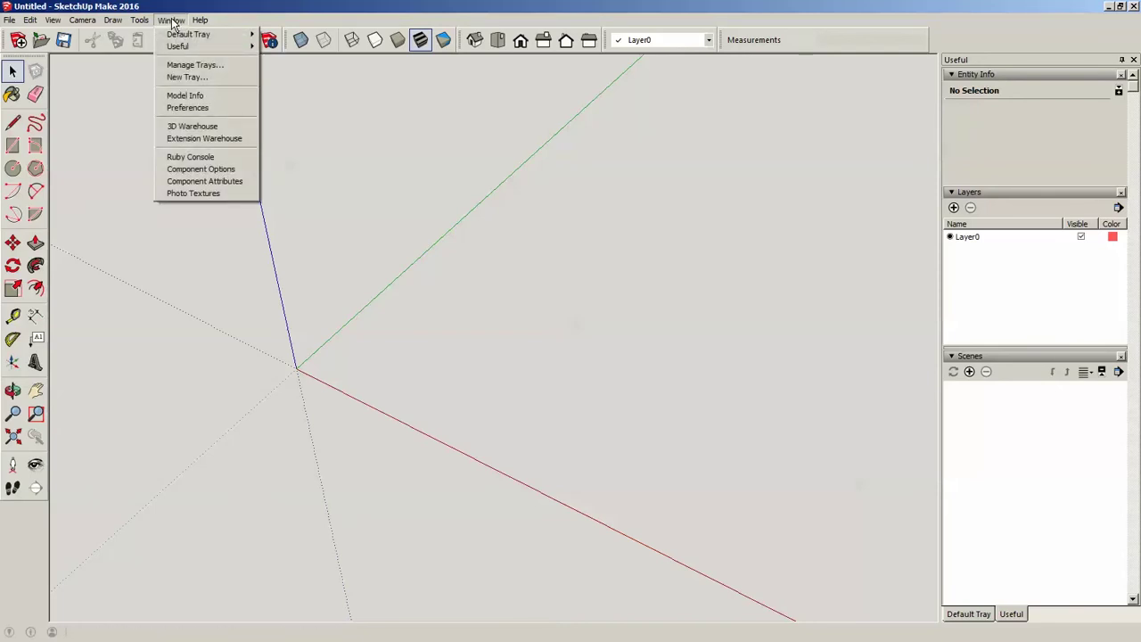
pyautogui.click(173, 96)
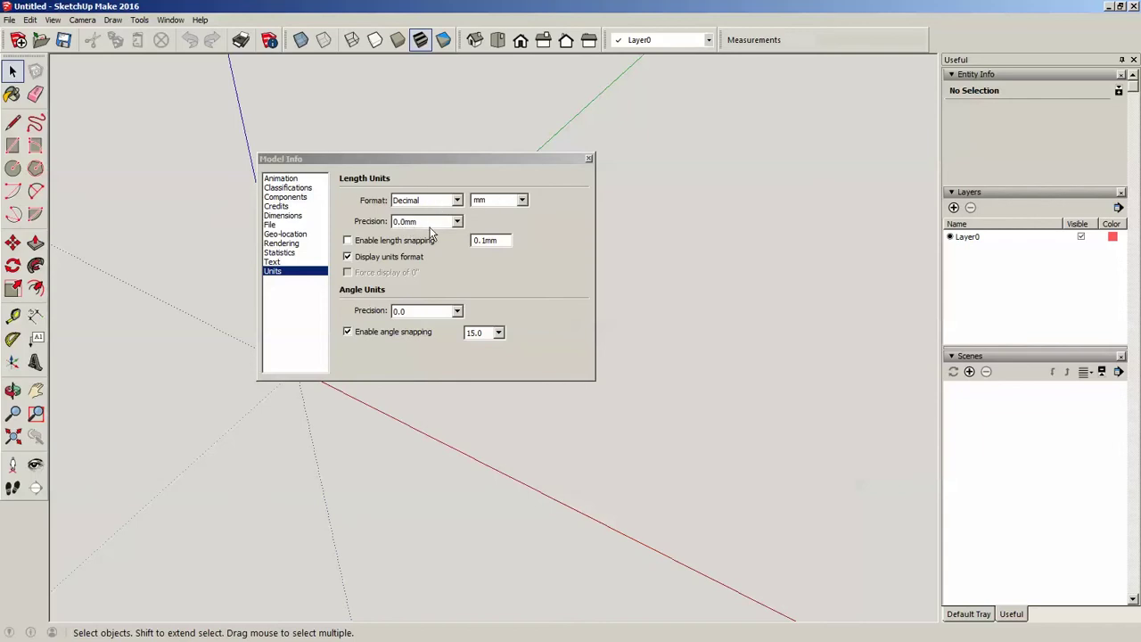
pyautogui.click(456, 222)
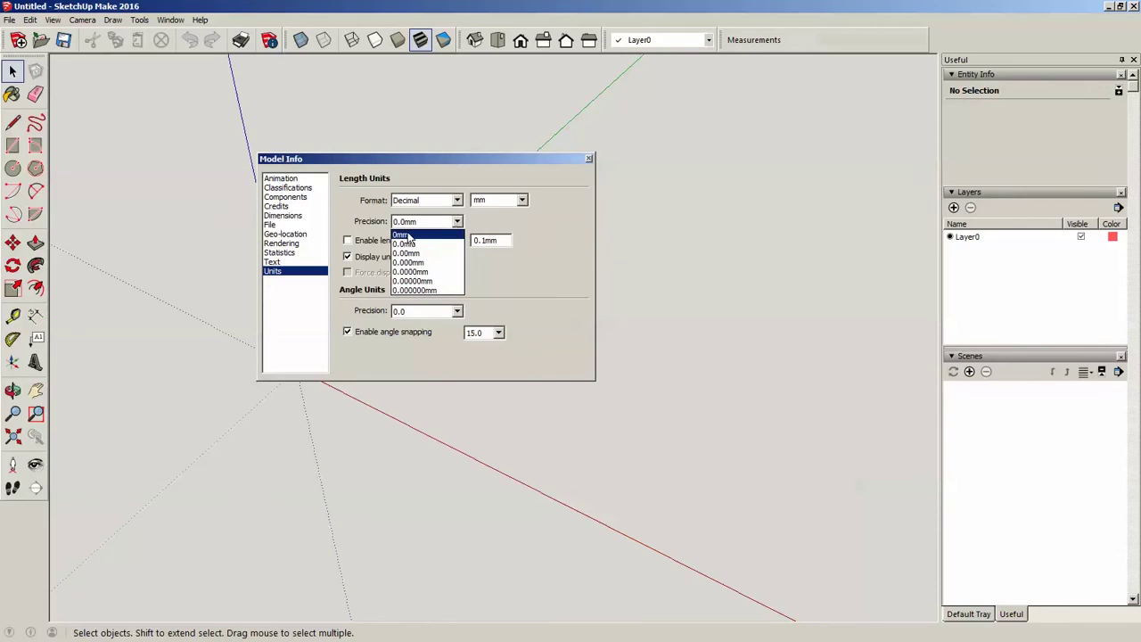
pyautogui.click(403, 235)
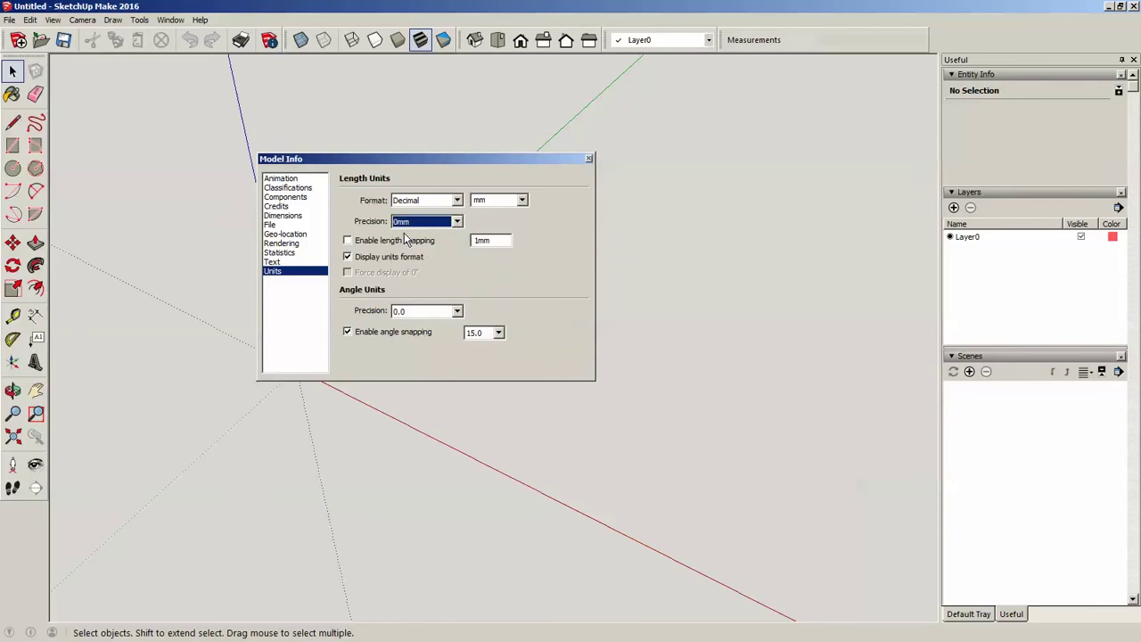
pyautogui.click(347, 257)
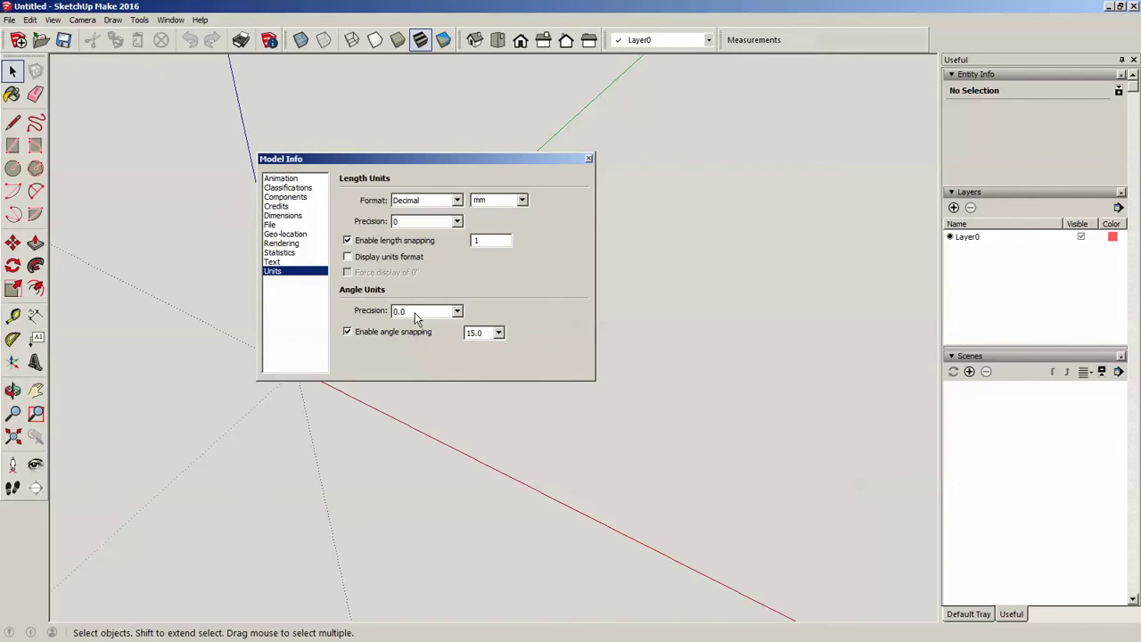
pyautogui.click(456, 312)
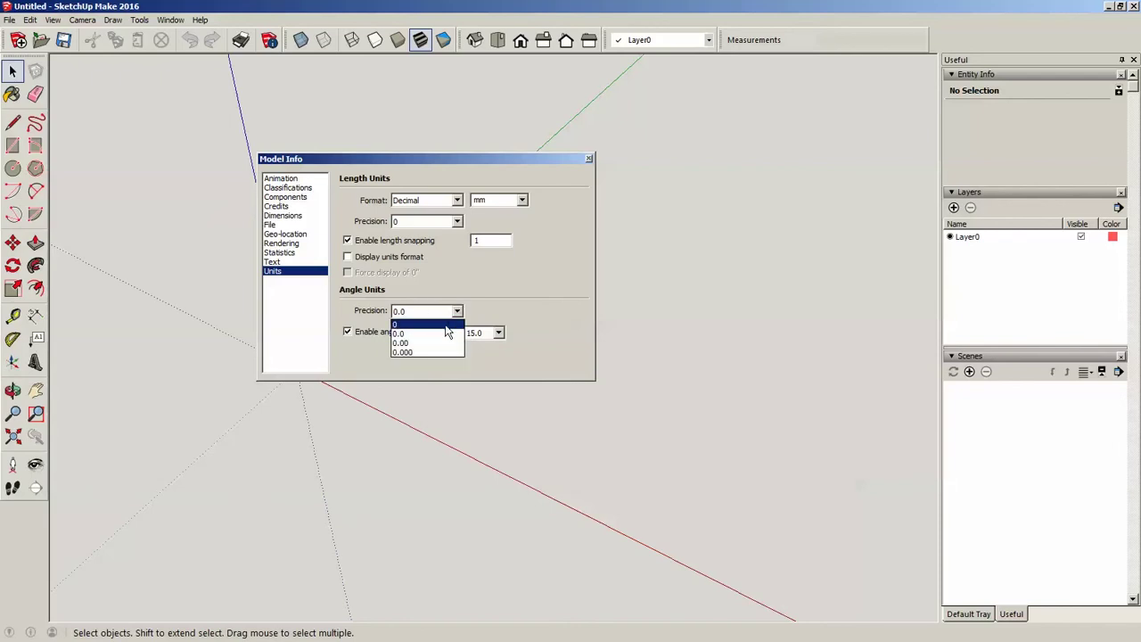
pyautogui.click(446, 326)
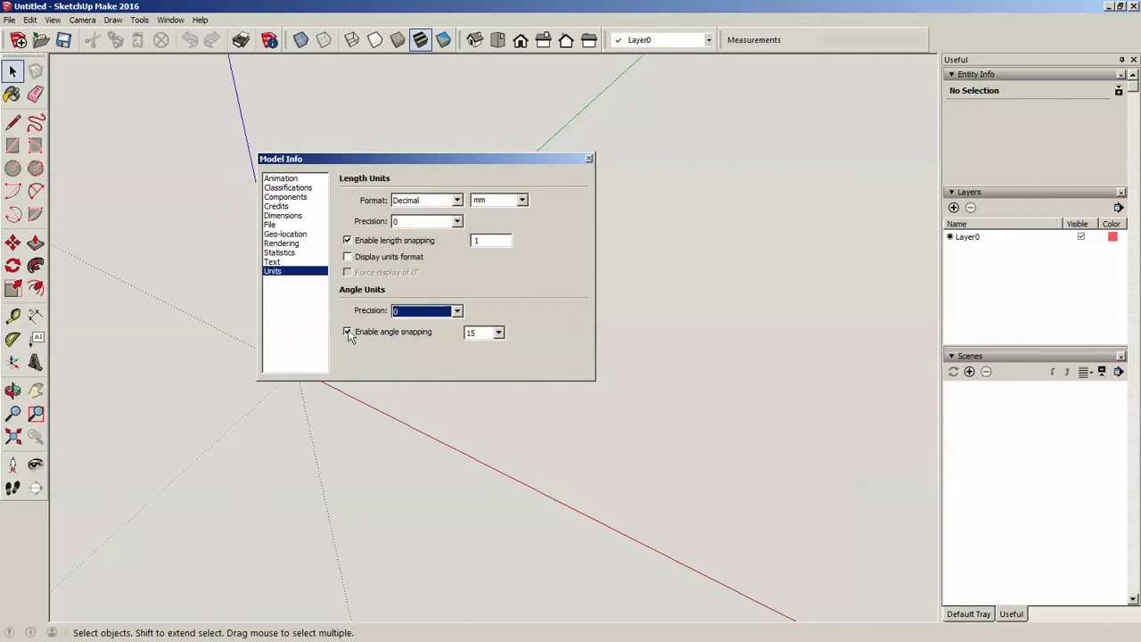
# On the Model Info Text page, set screen text and leader text fonts to Tahoma 14 points
pyautogui.click(272, 263)
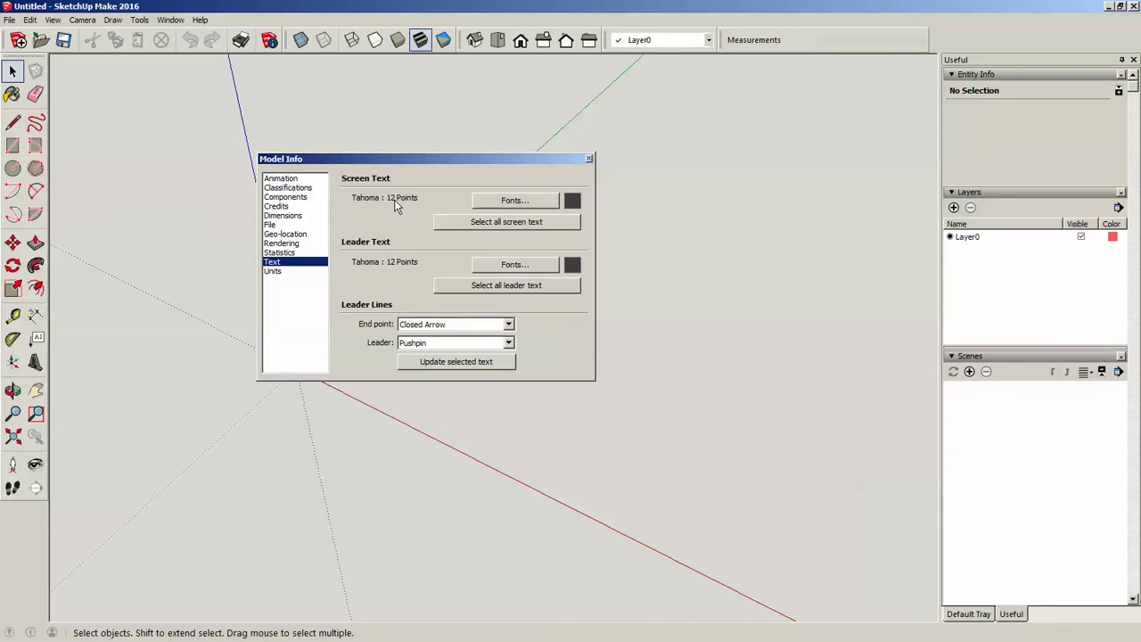
pyautogui.click(505, 200)
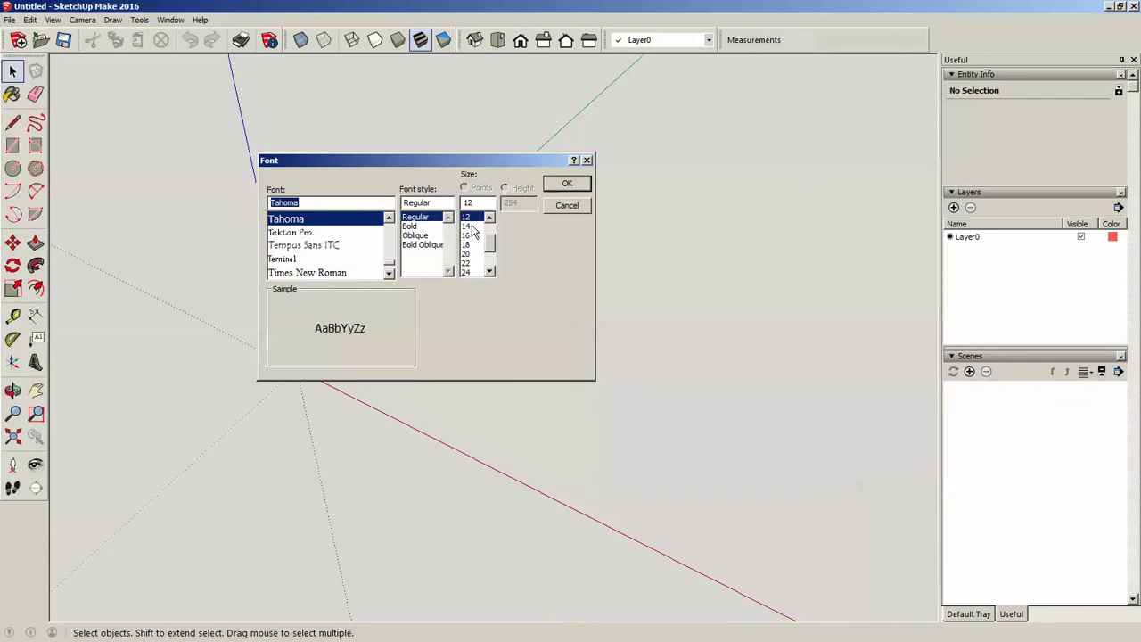
pyautogui.click(472, 227)
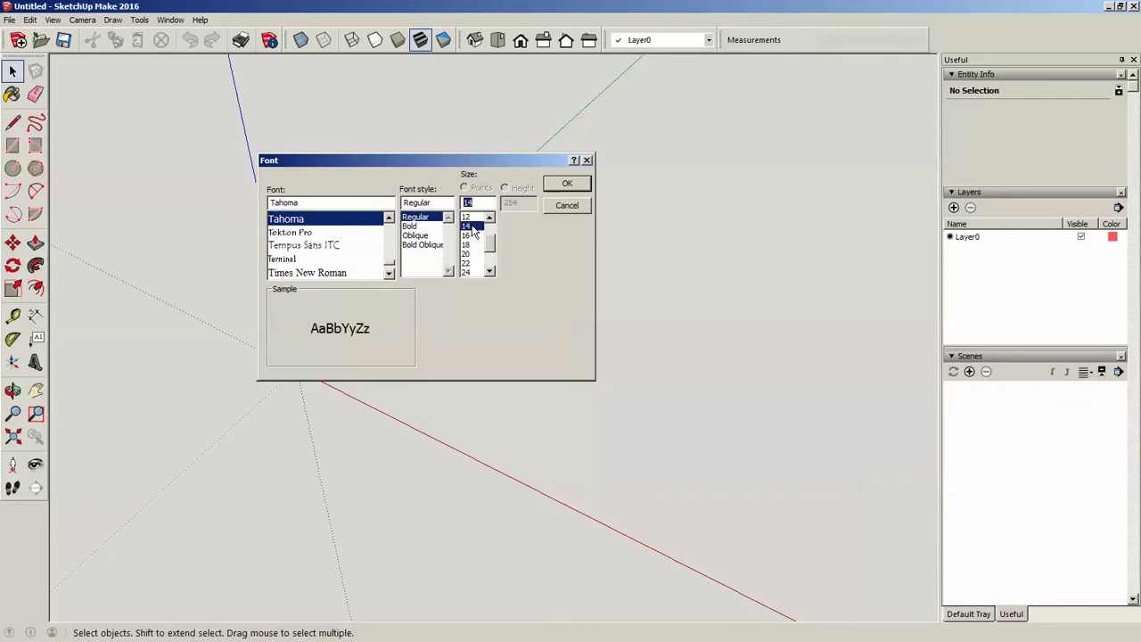
pyautogui.click(565, 184)
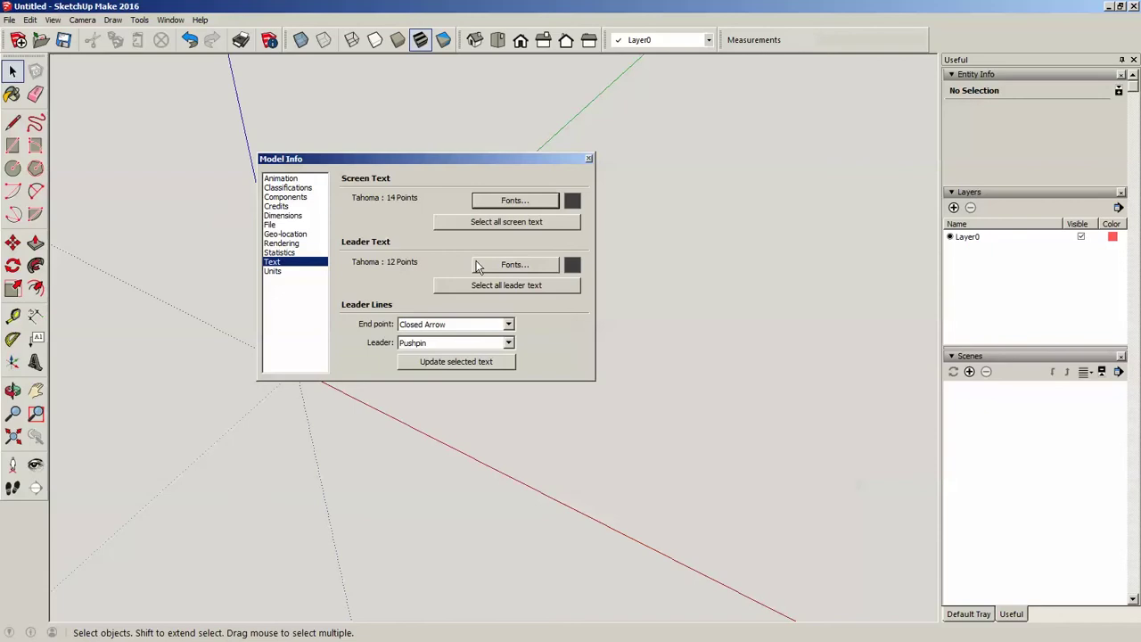
pyautogui.click(513, 266)
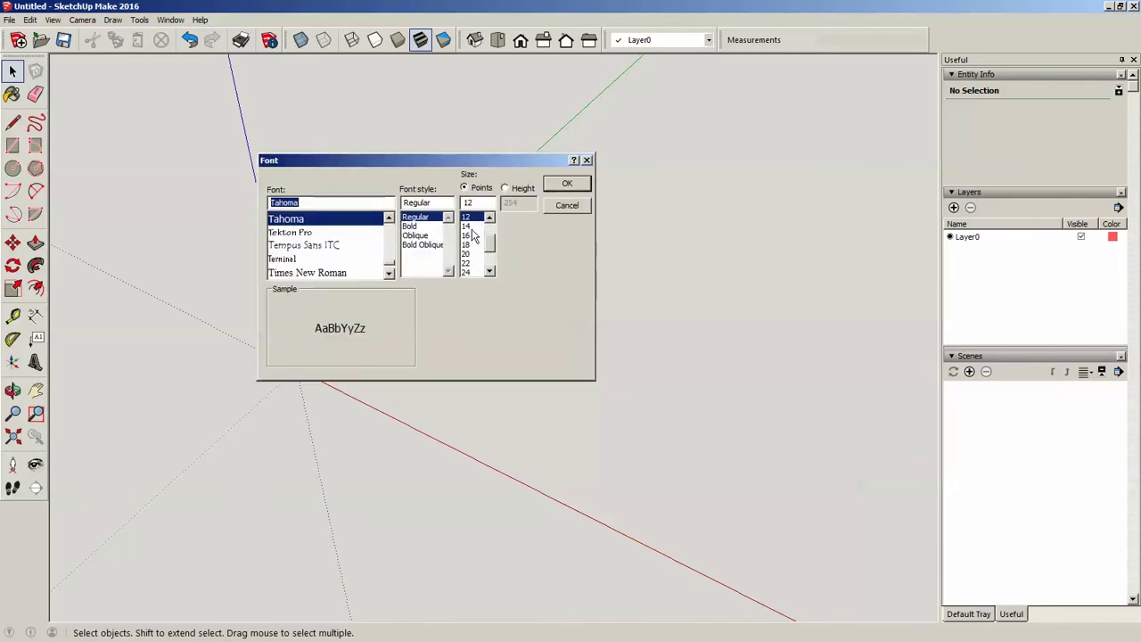
pyautogui.click(476, 226)
pyautogui.click(566, 184)
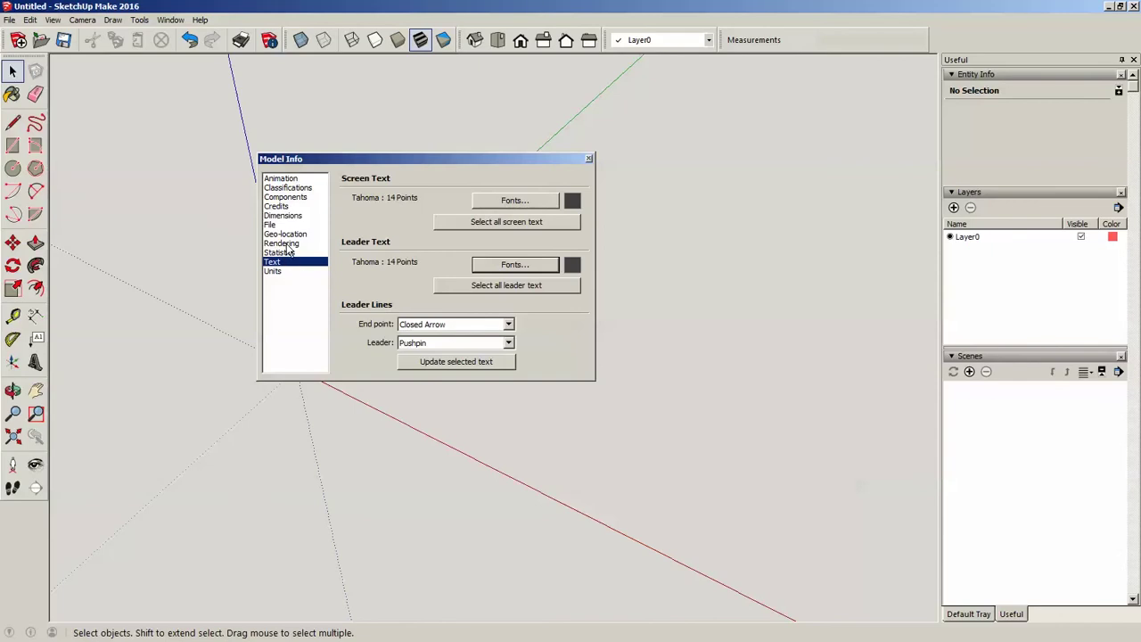
# Move from the File page to the Dimensions page of Model Info
pyautogui.click(269, 226)
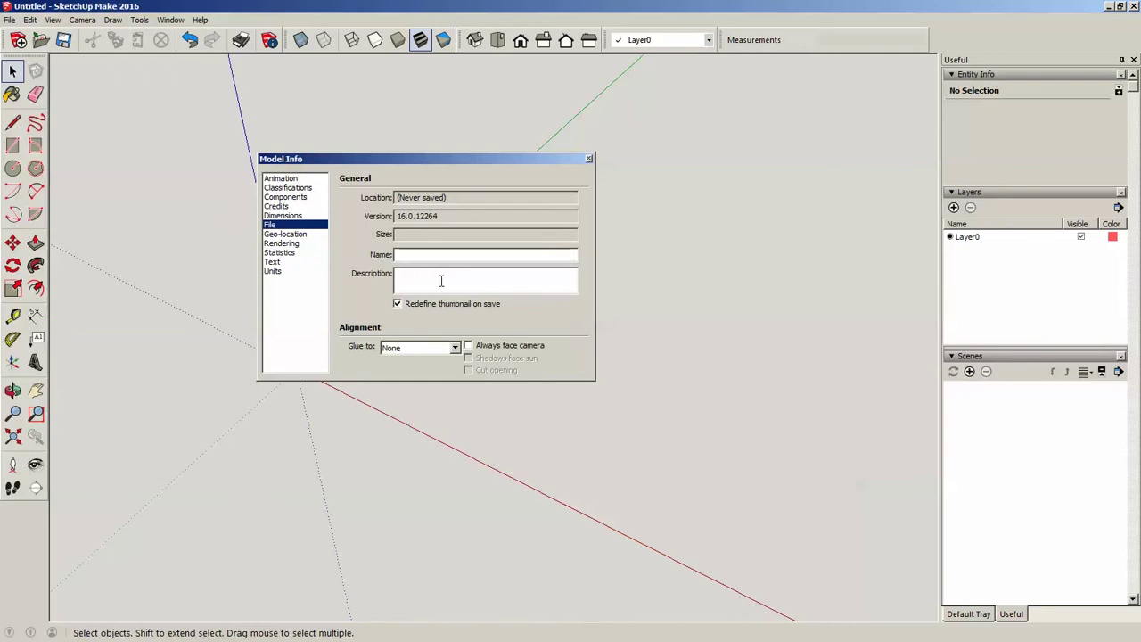
pyautogui.click(285, 216)
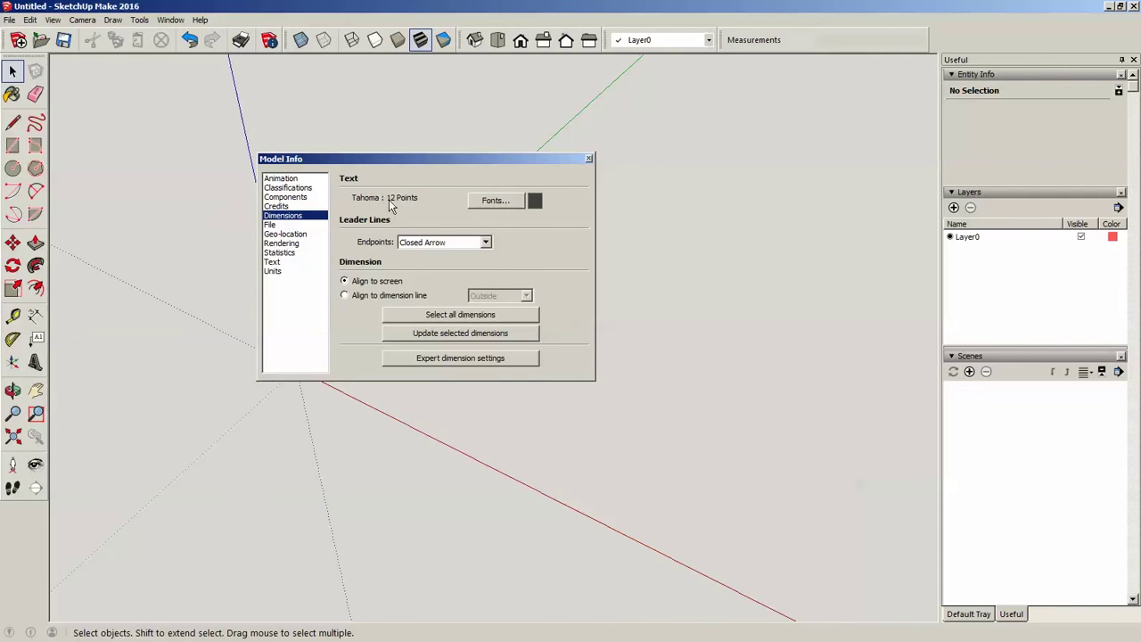
# Set dimension text to 14 points and keep Closed Arrow as the leader endpoint
pyautogui.click(509, 200)
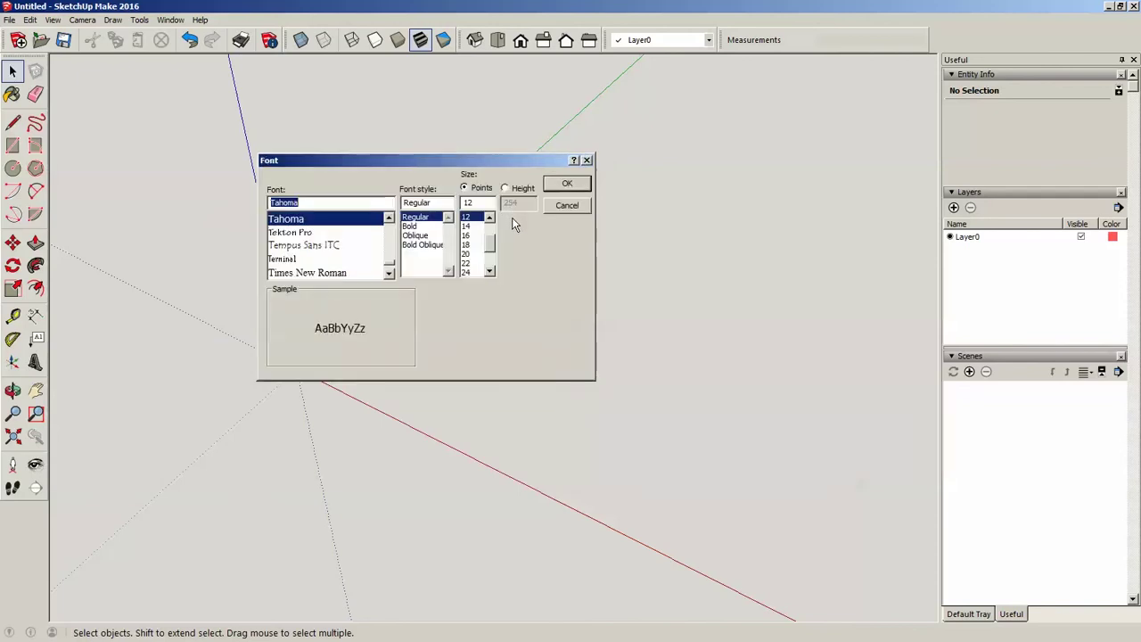
pyautogui.click(465, 226)
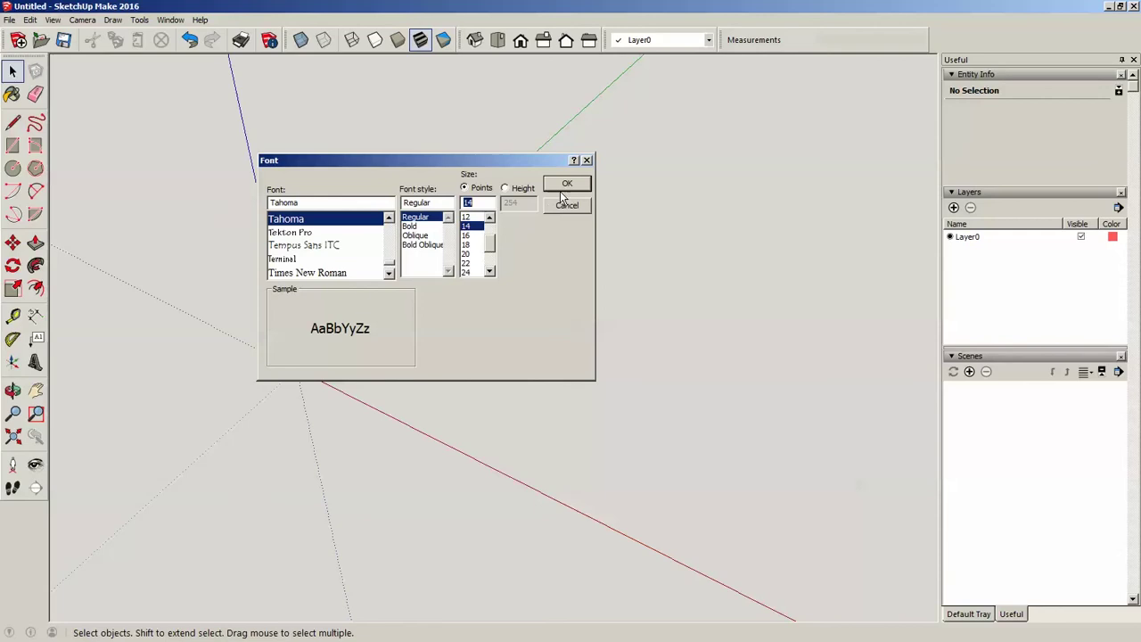
pyautogui.click(565, 184)
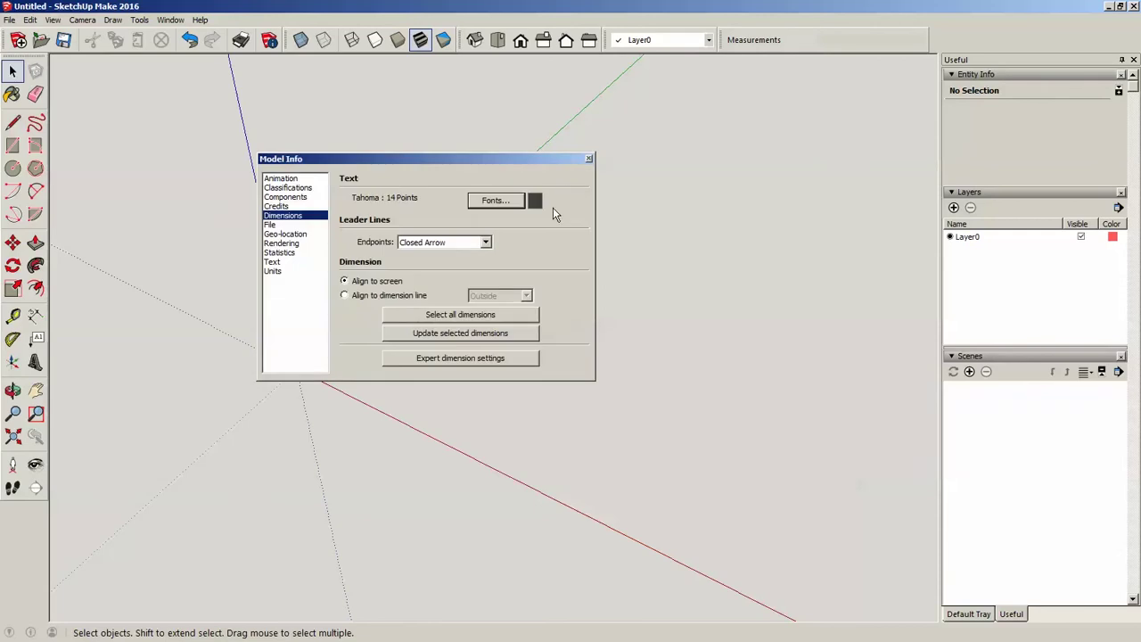
pyautogui.click(486, 242)
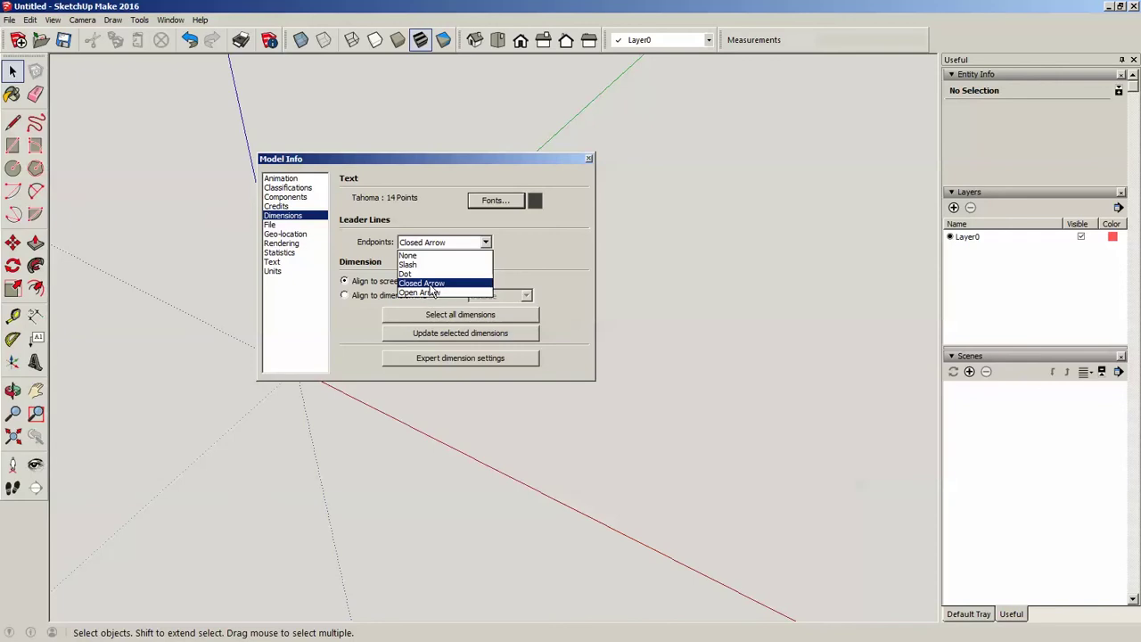
pyautogui.click(430, 283)
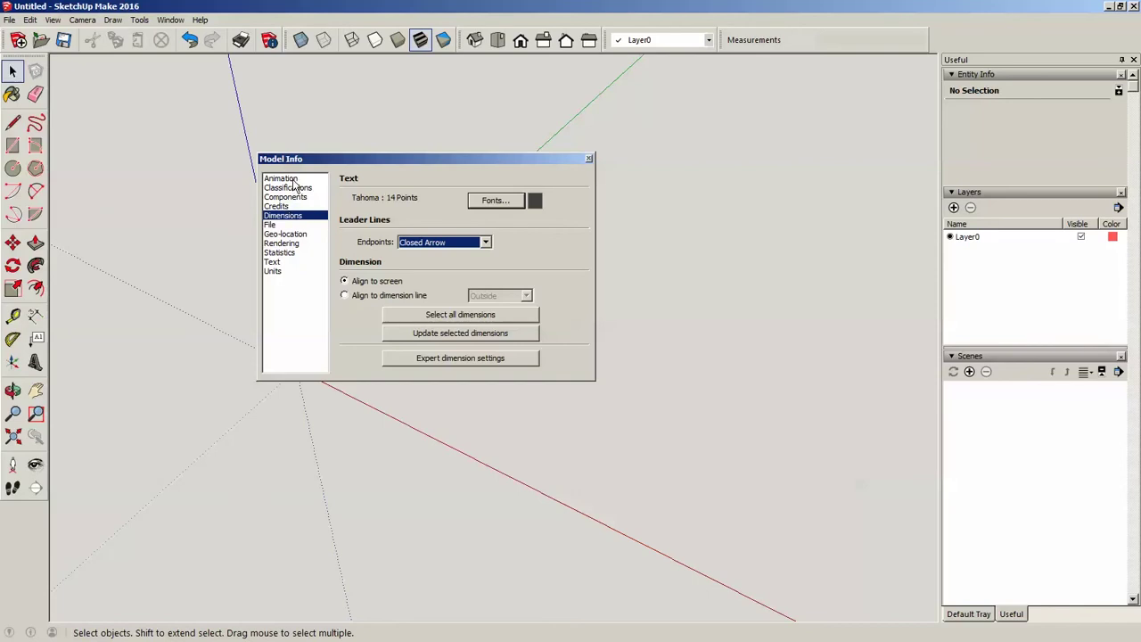
# Close Model Info, then in the Default Tray collapse Components and expand Styles
pyautogui.click(589, 160)
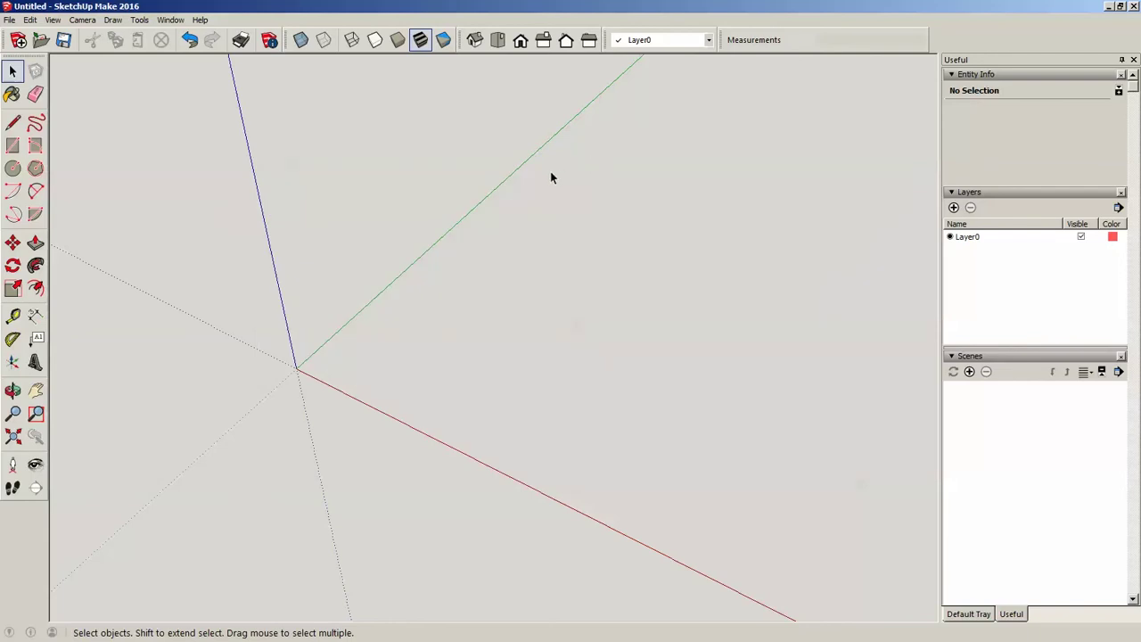
pyautogui.click(970, 615)
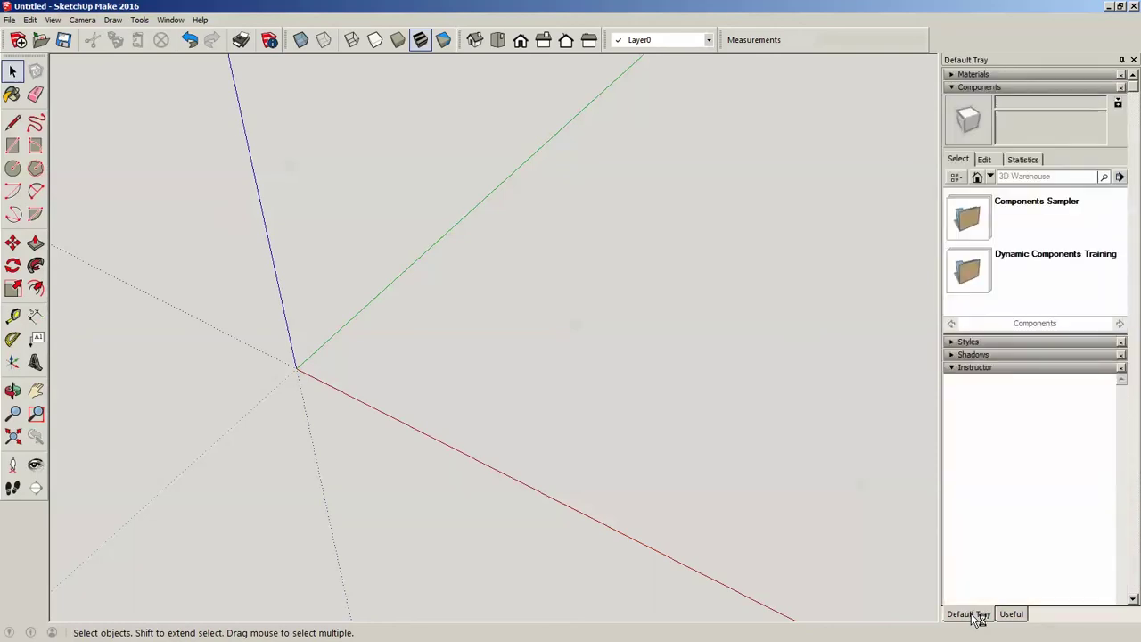
pyautogui.click(1007, 86)
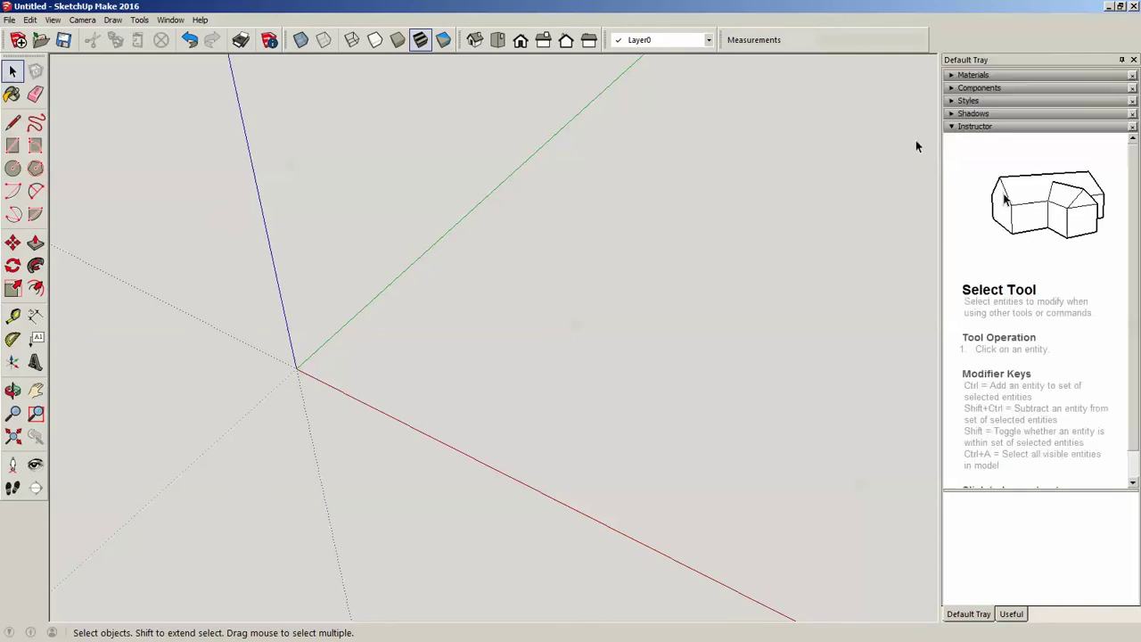
pyautogui.click(978, 101)
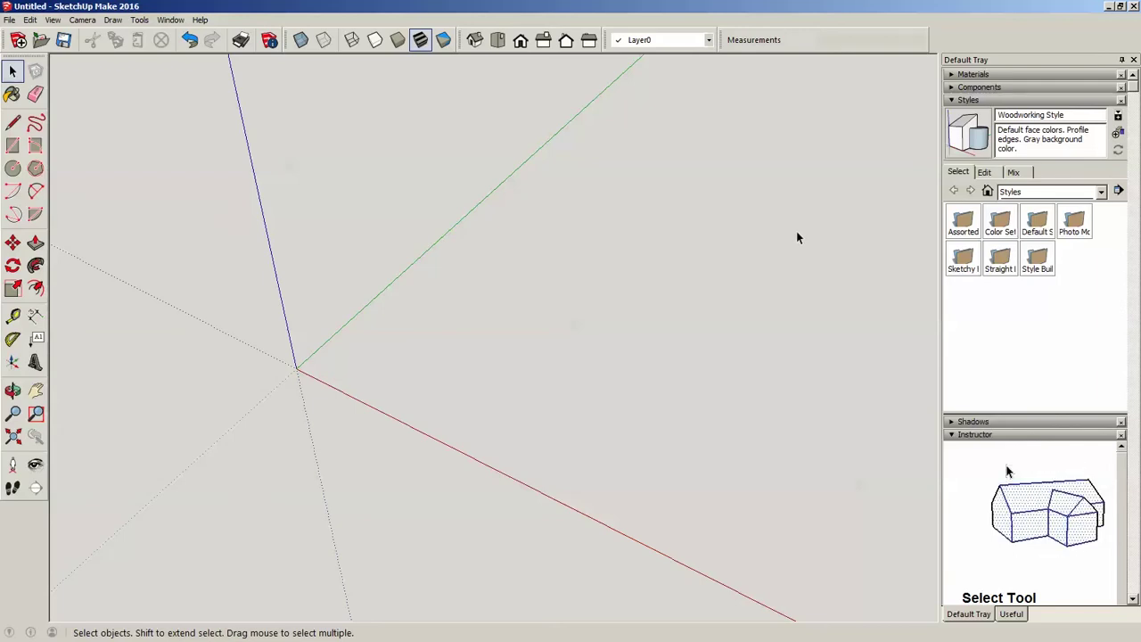
# In the Woodworking Style's Edge Settings, change the Profiles width to 1
pyautogui.click(985, 175)
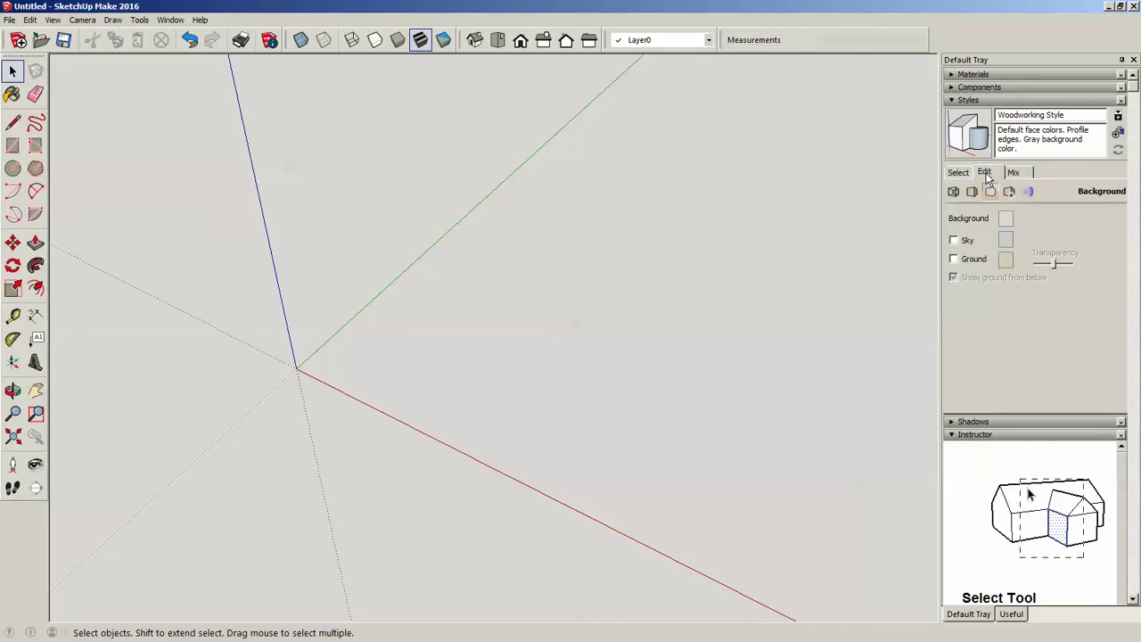
pyautogui.click(952, 192)
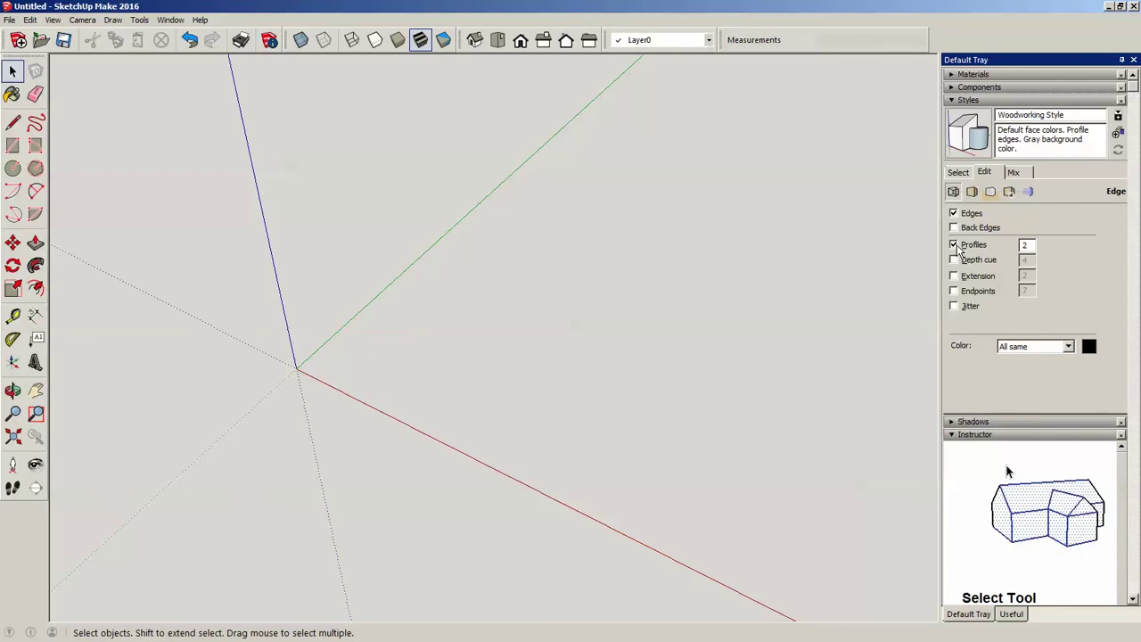
pyautogui.doubleClick(1026, 244)
pyautogui.write('1')
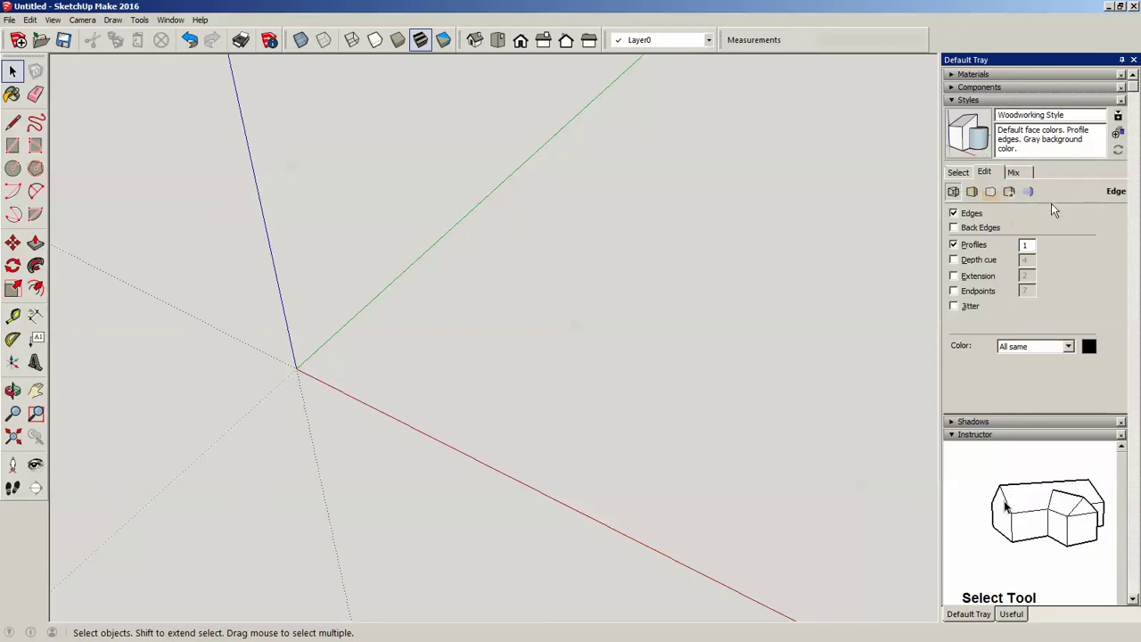
# In Background Settings, set the background colour to R 255, G 255, B 255
pyautogui.click(991, 192)
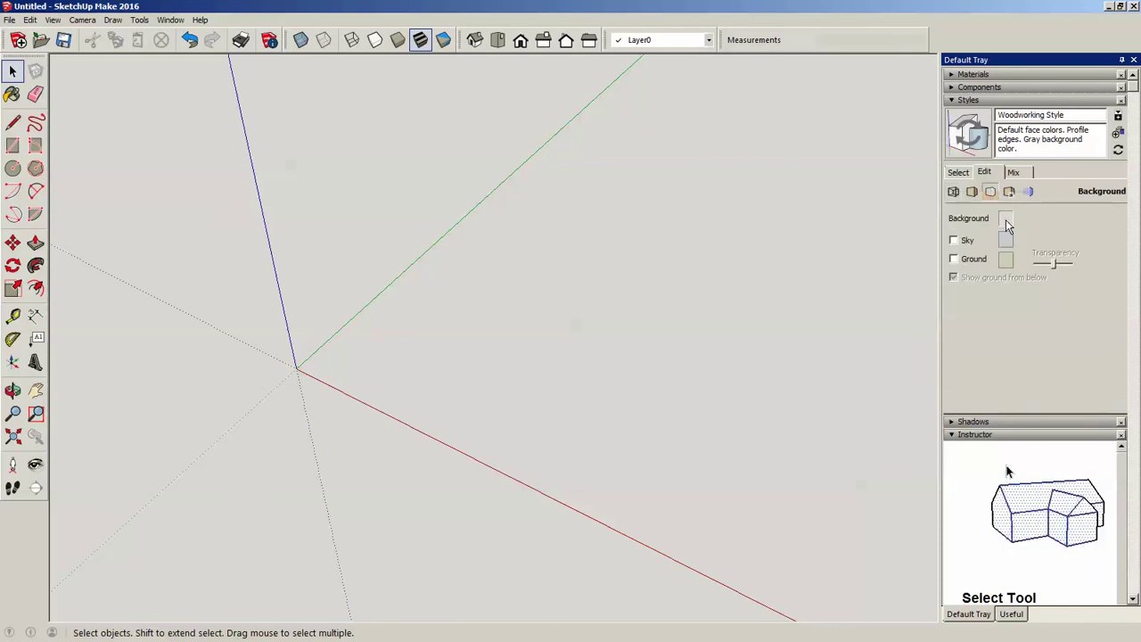
pyautogui.click(1006, 221)
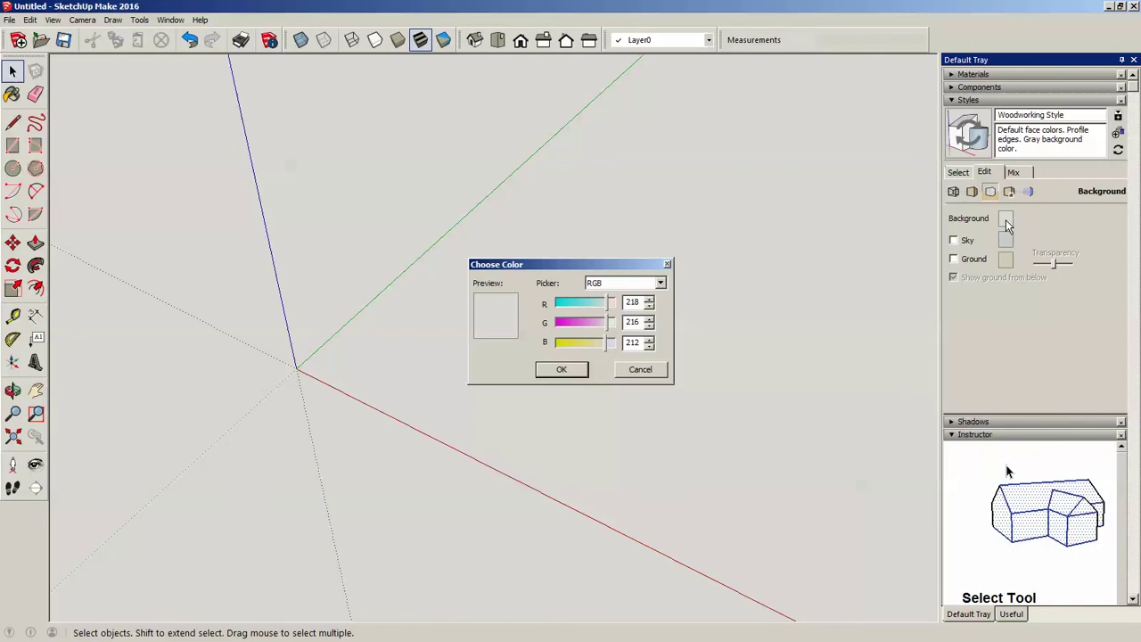
pyautogui.doubleClick(632, 303)
pyautogui.write('255')
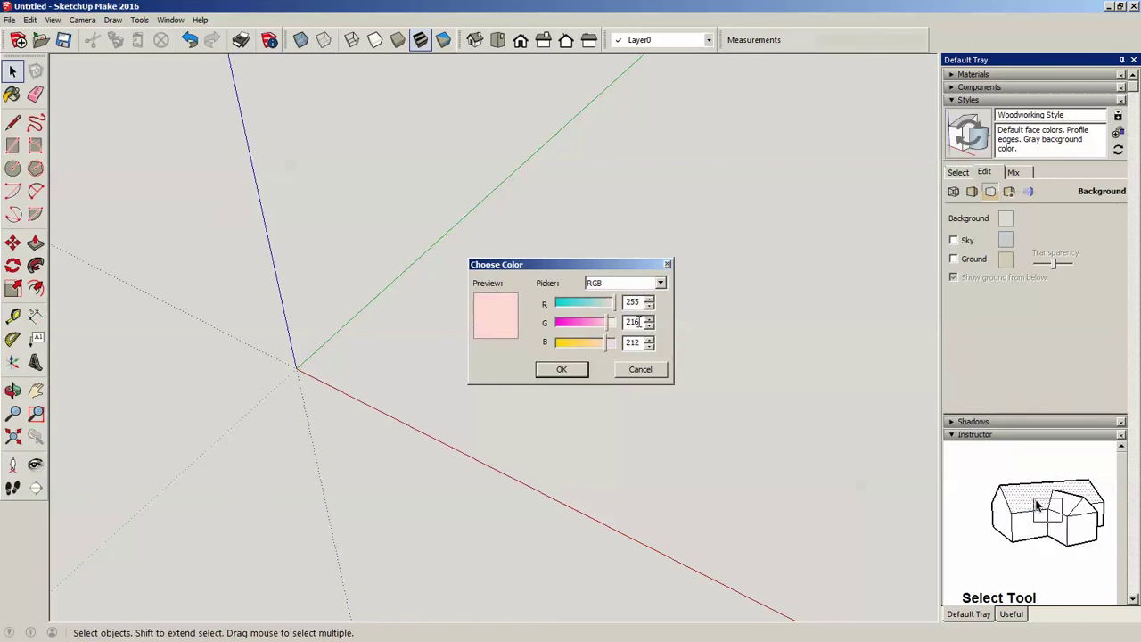
pyautogui.press('Tab')
pyautogui.write('255')
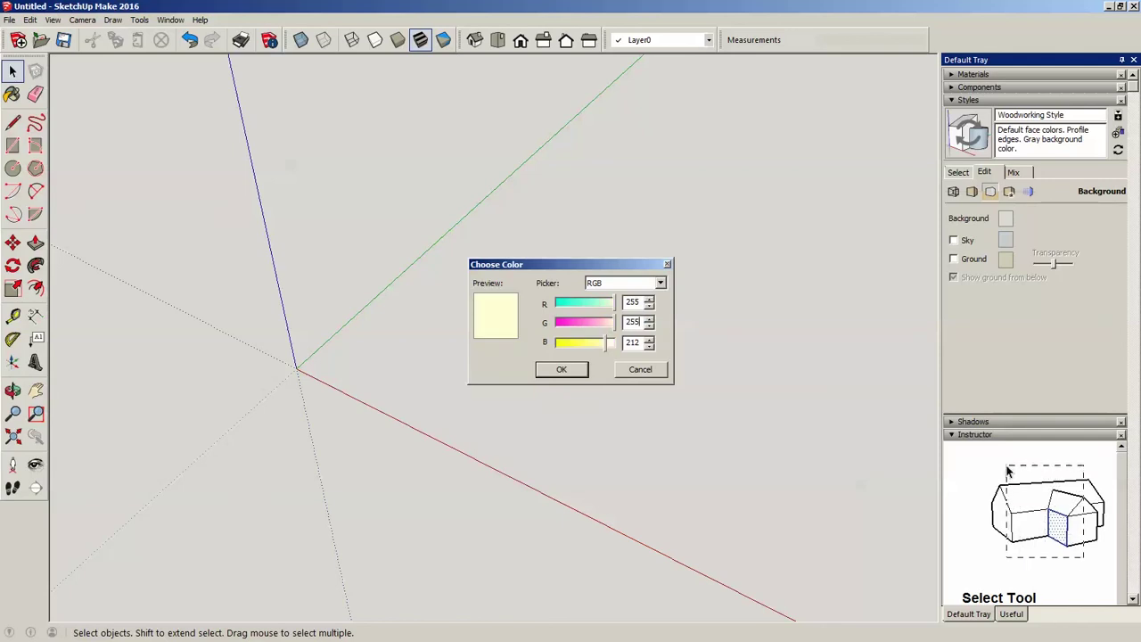
pyautogui.press('Tab')
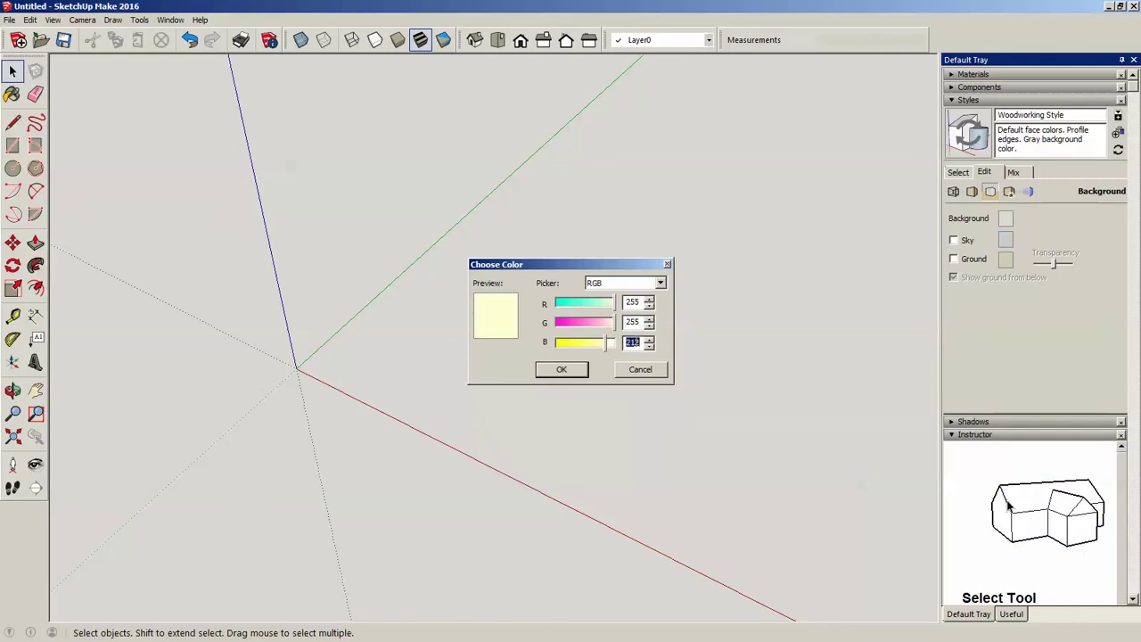
pyautogui.write('255')
pyautogui.press('Return')
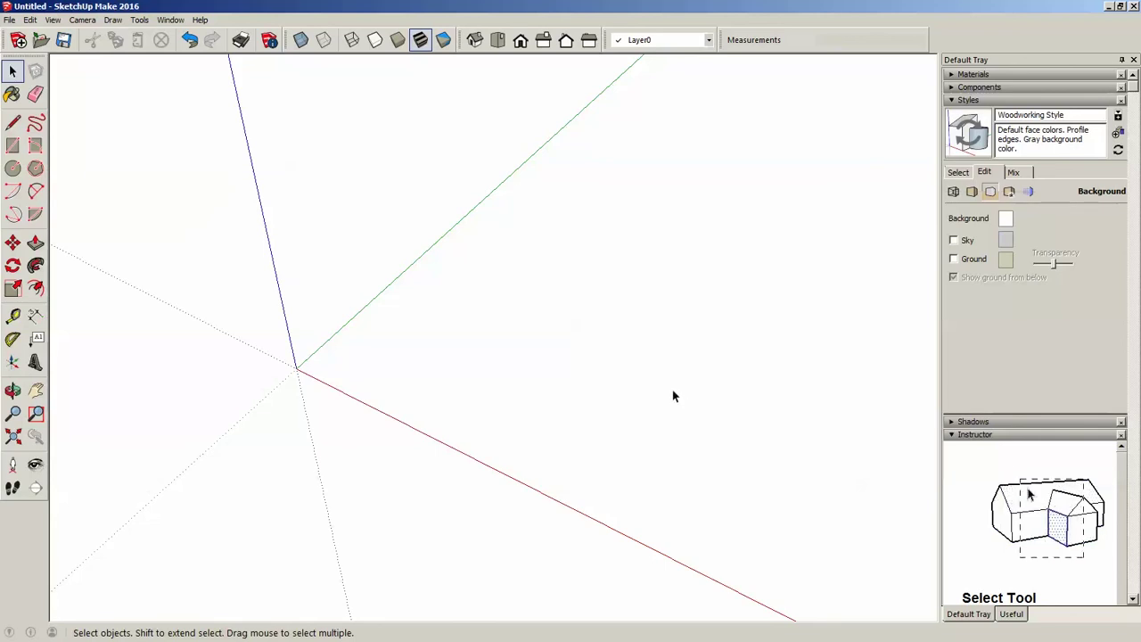
# Recheck and keep the white background, collapse Styles, and switch to the Useful tray
pyautogui.click(1005, 220)
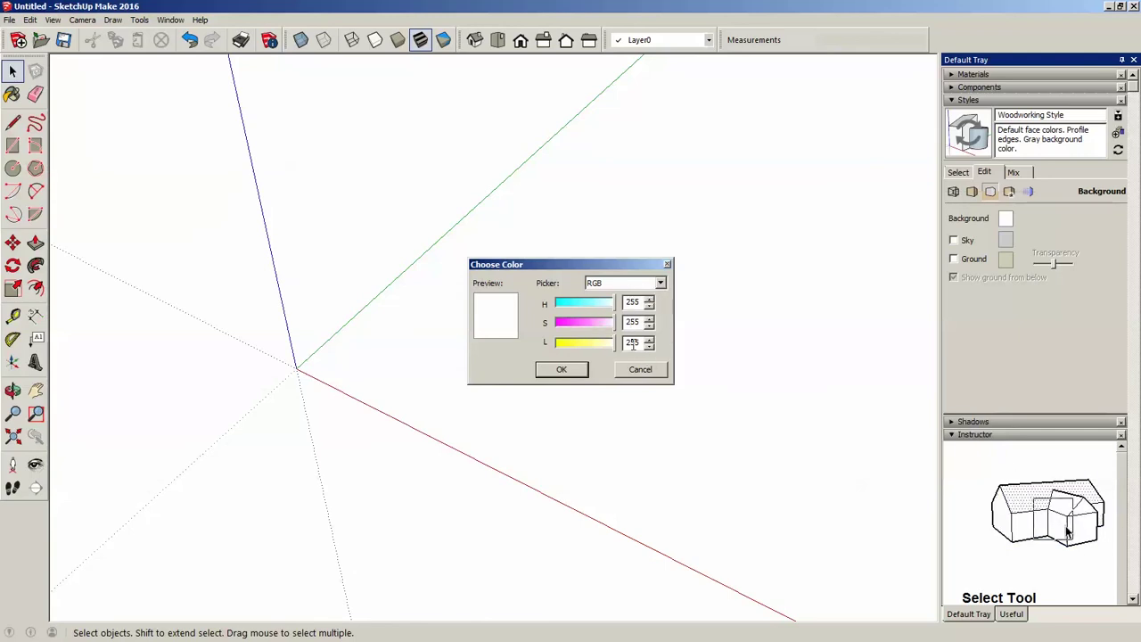
pyautogui.click(573, 375)
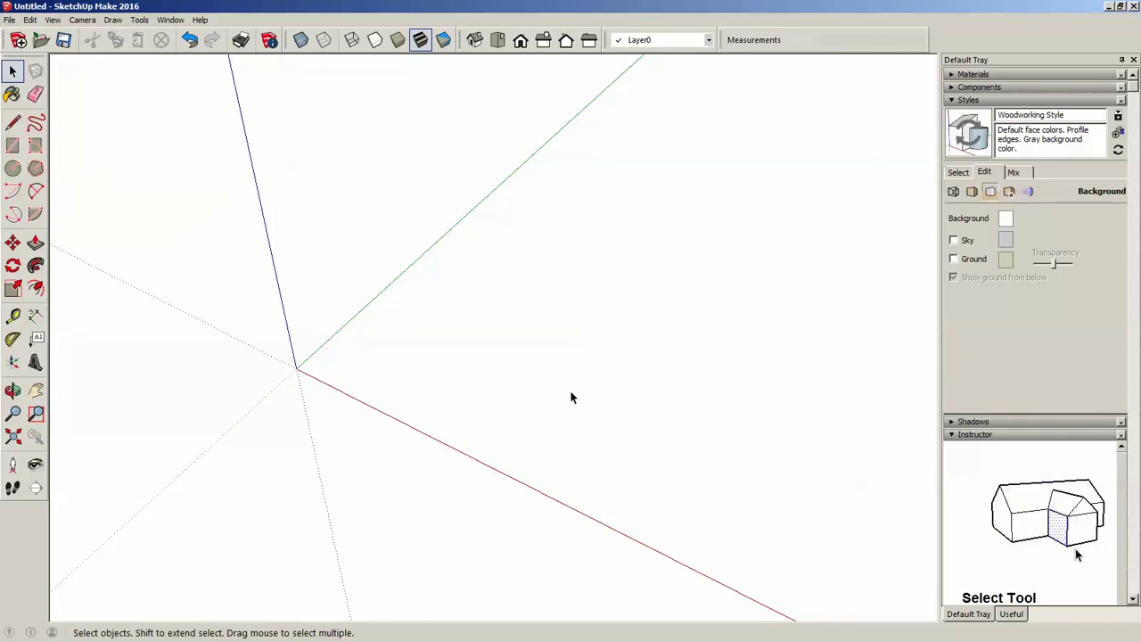
pyautogui.click(1020, 102)
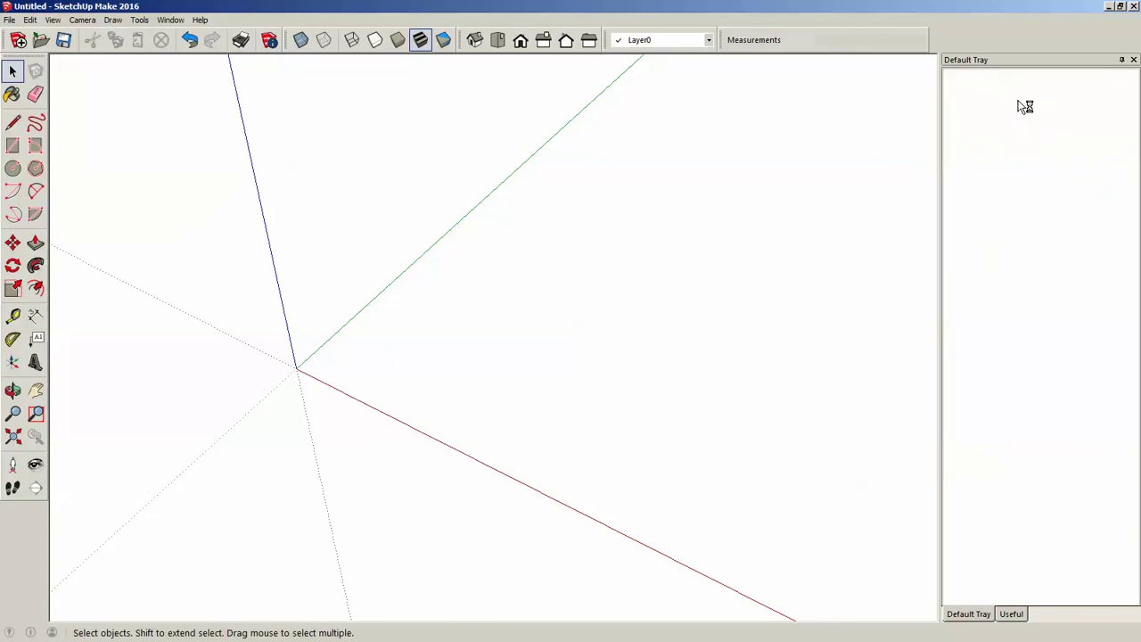
pyautogui.click(1012, 614)
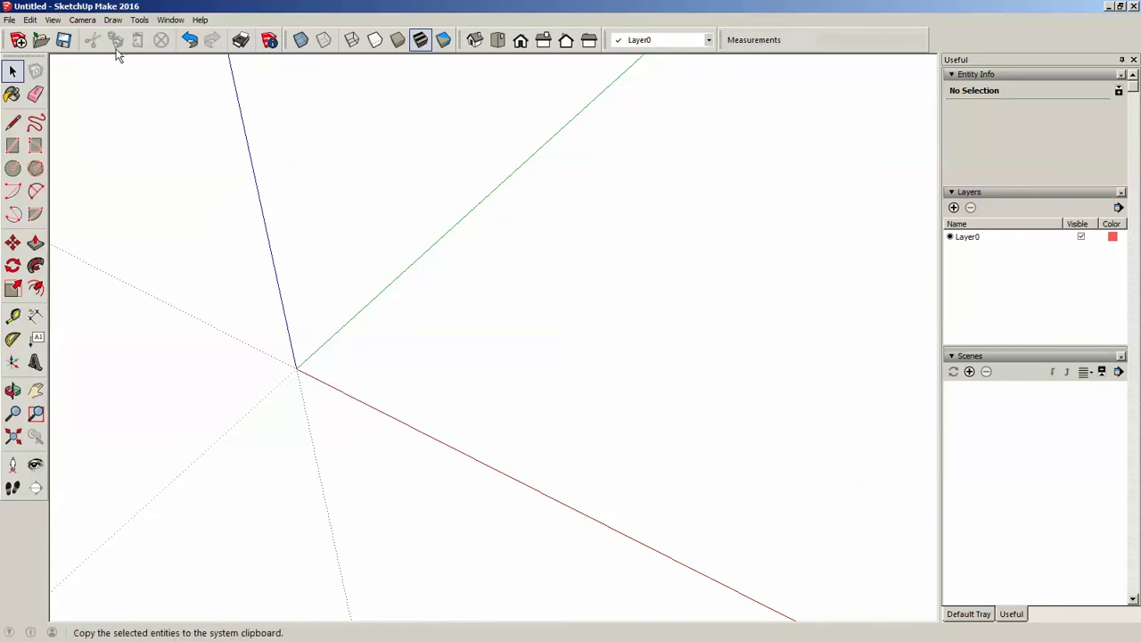
# Save the model as template 'D&T General' (D&T General.skp), set as the default template
pyautogui.click(10, 20)
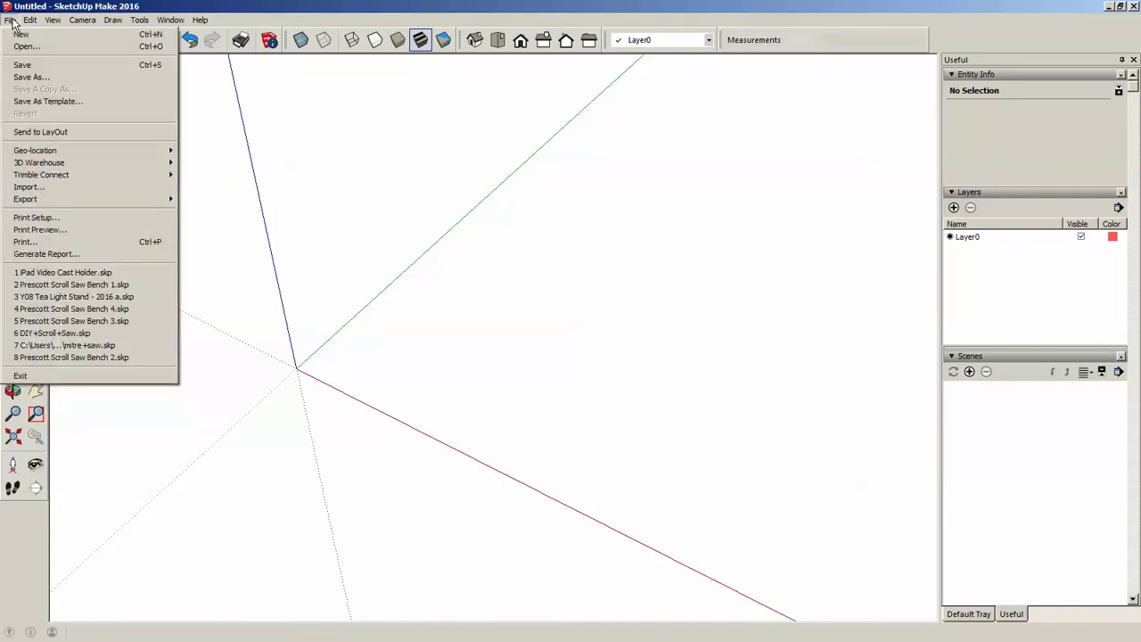
pyautogui.click(36, 102)
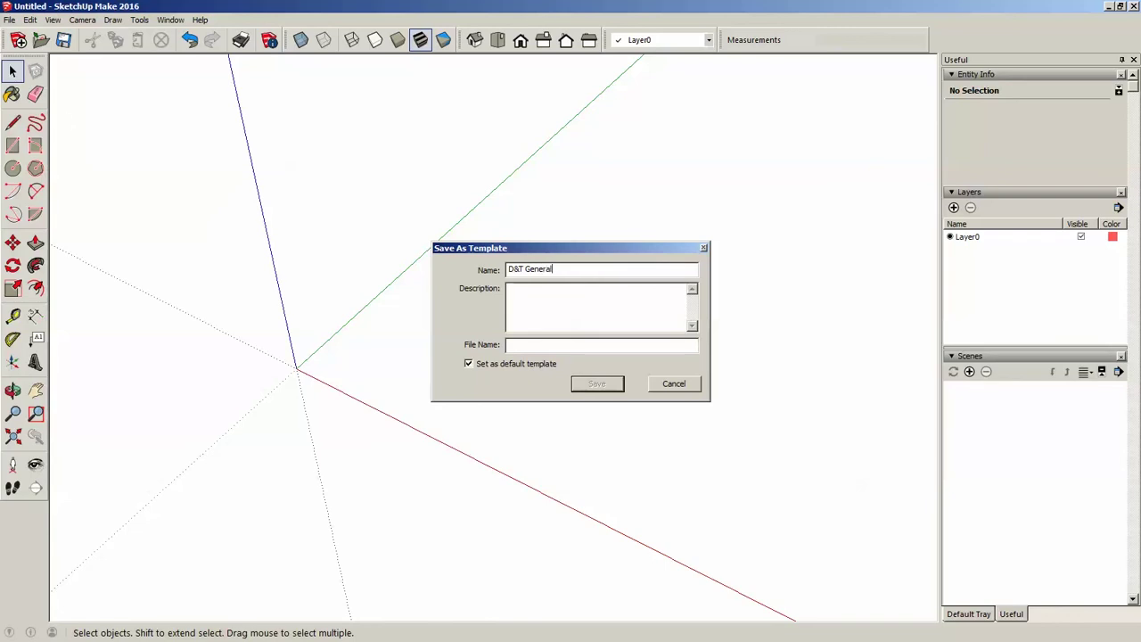
pyautogui.click(528, 345)
pyautogui.click(534, 348)
pyautogui.press('Return')
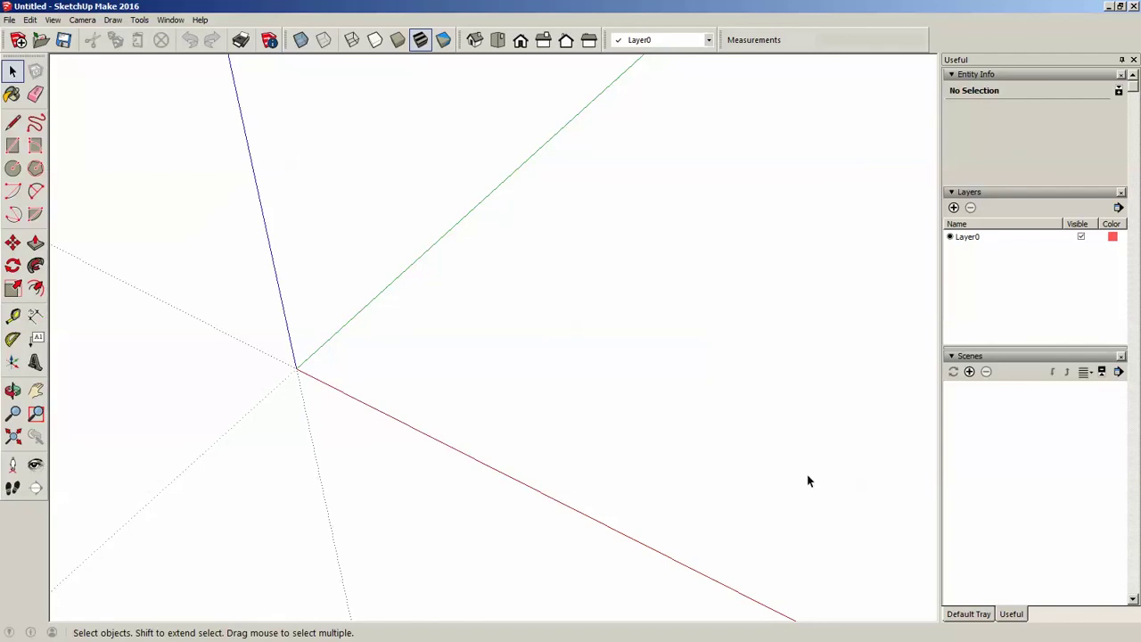